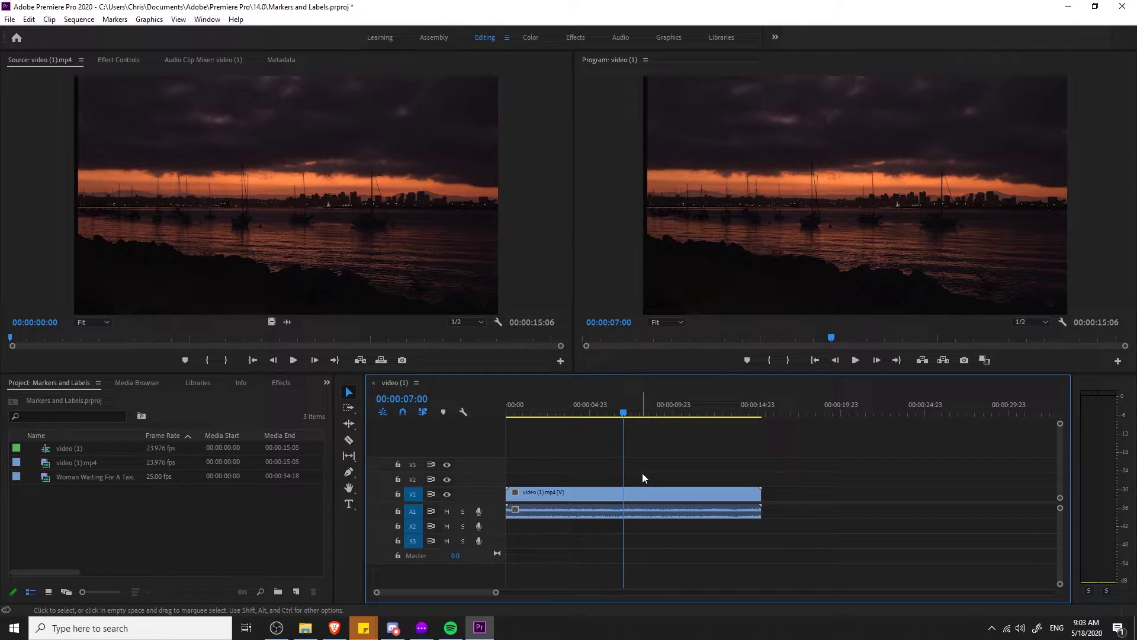
- Move the playhead to 00:00:08:06 in the video (1) sequence
click(642, 473)
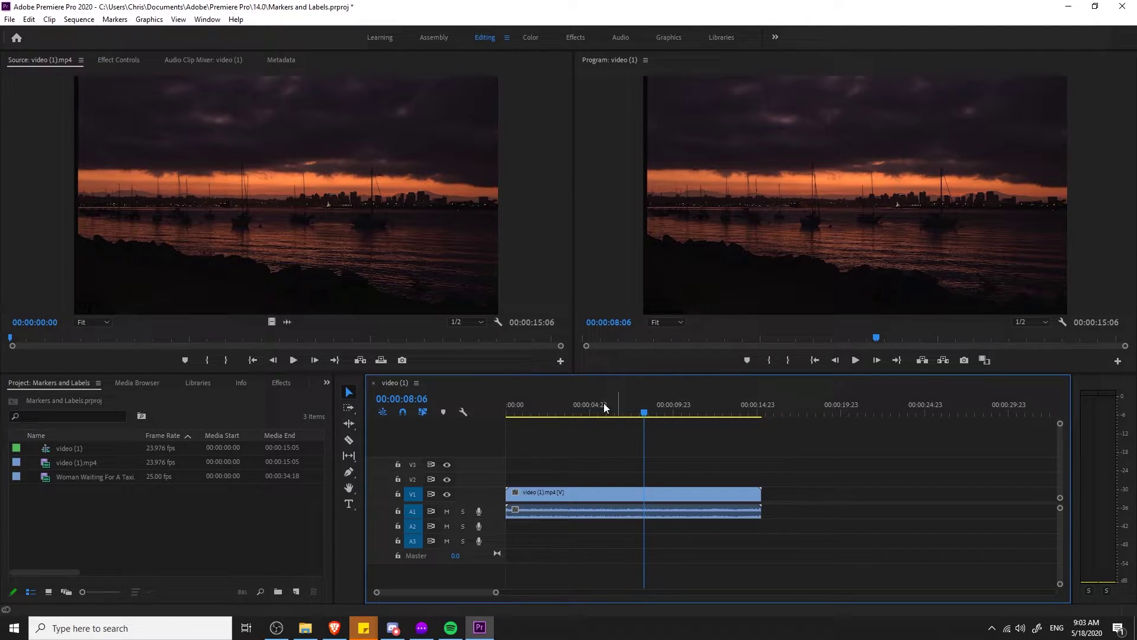
right_click(656, 418)
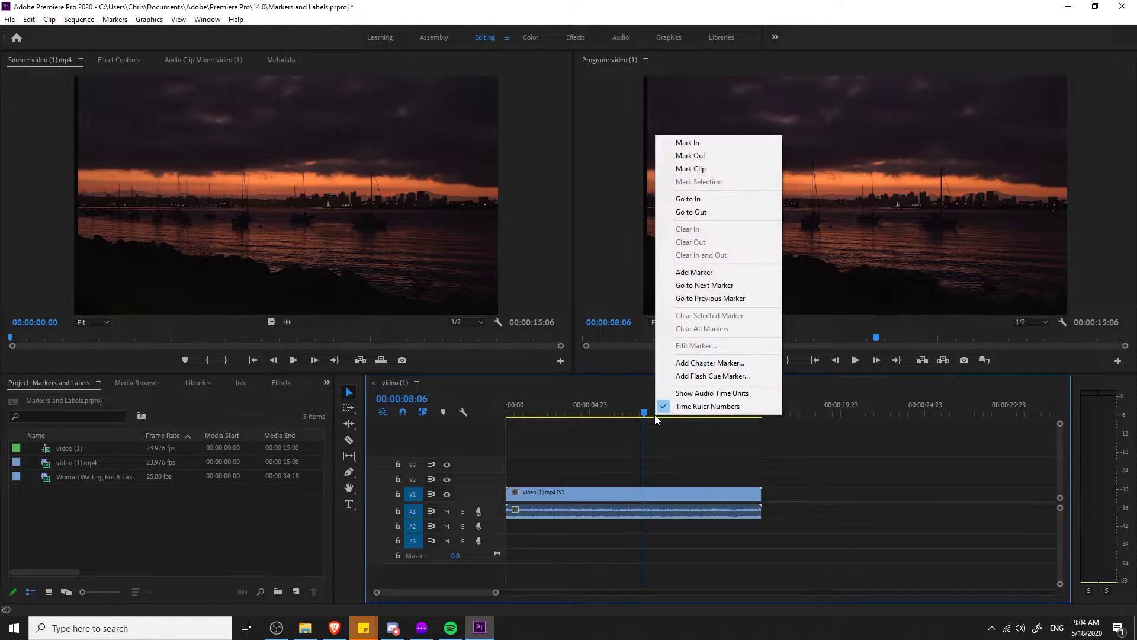
click(715, 272)
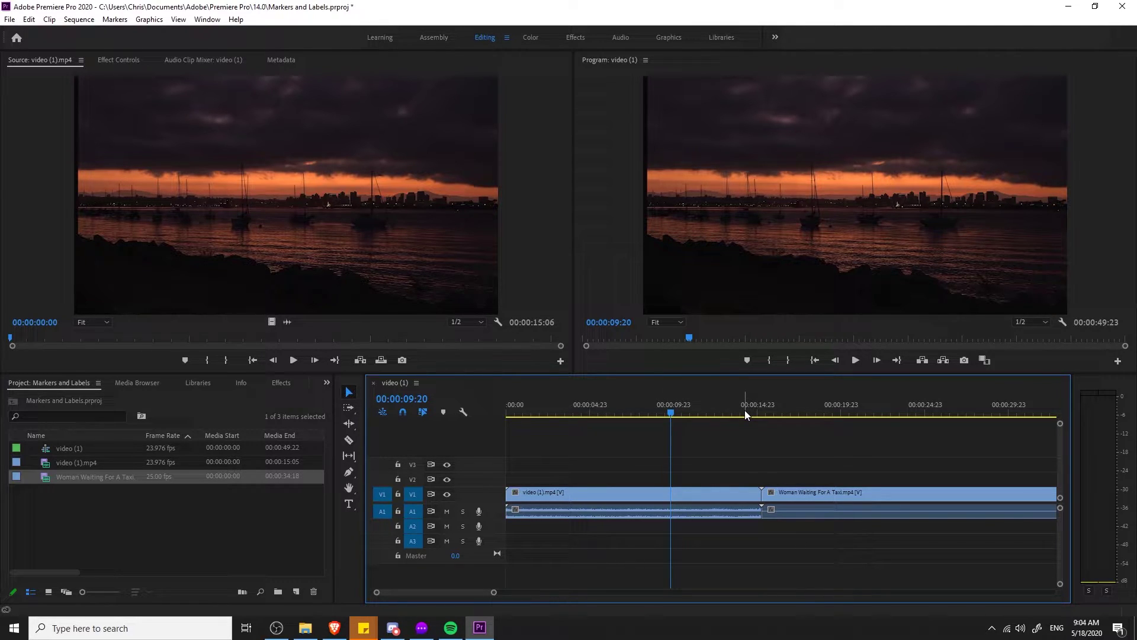
key(ctrl+z)
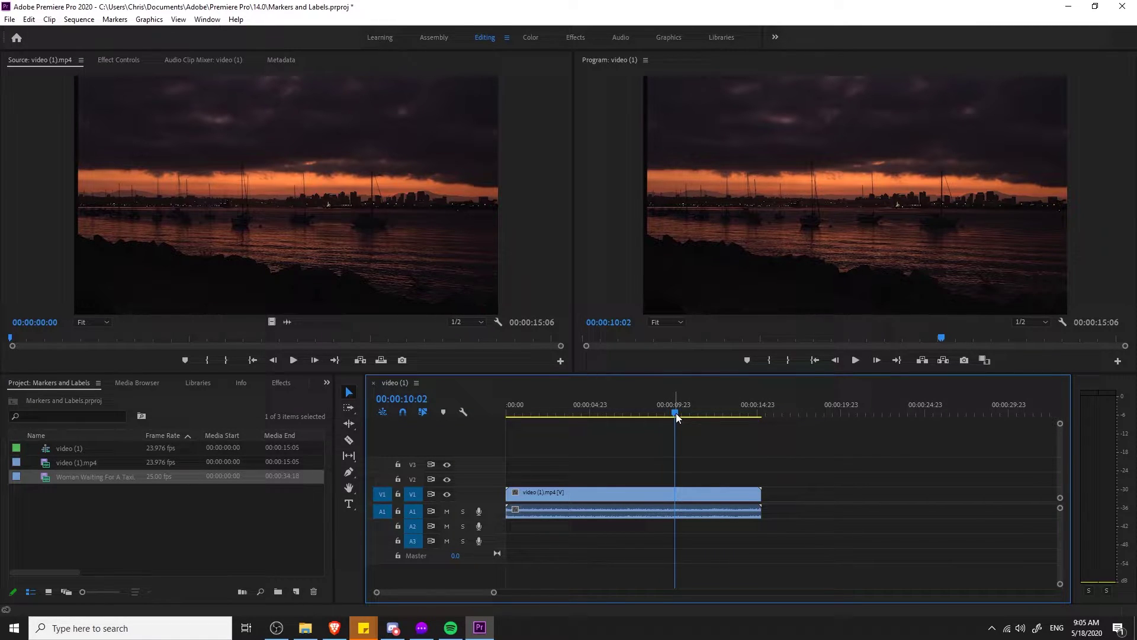
- Add a sequence marker at 00:00:10:00 on the timeline ruler
drag(677, 414, 675, 414)
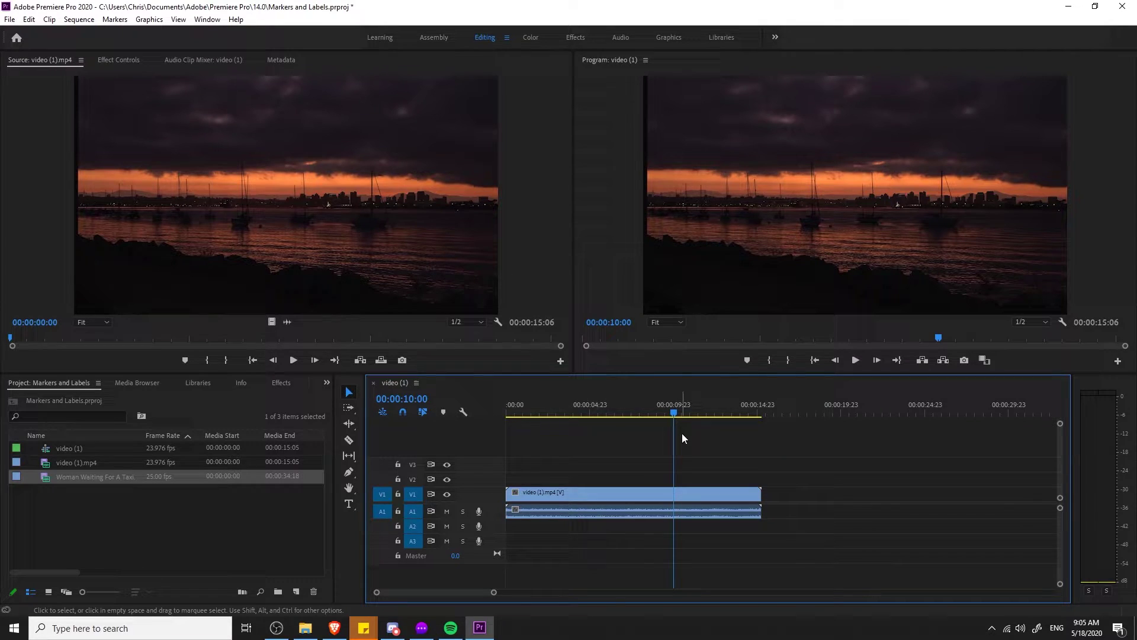
right_click(676, 397)
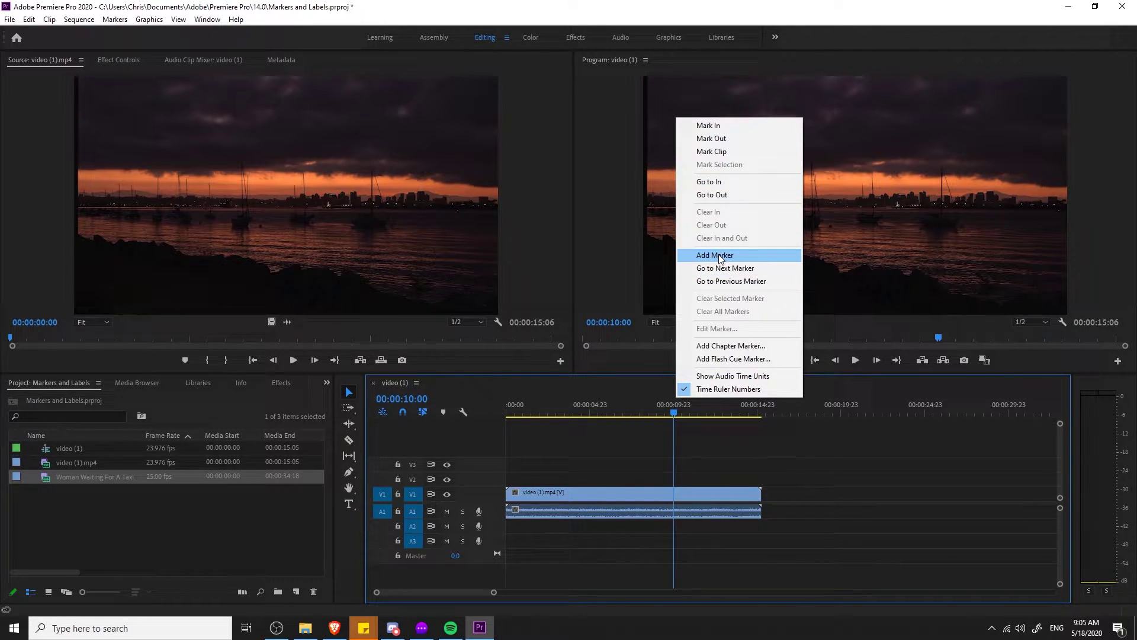
click(927, 504)
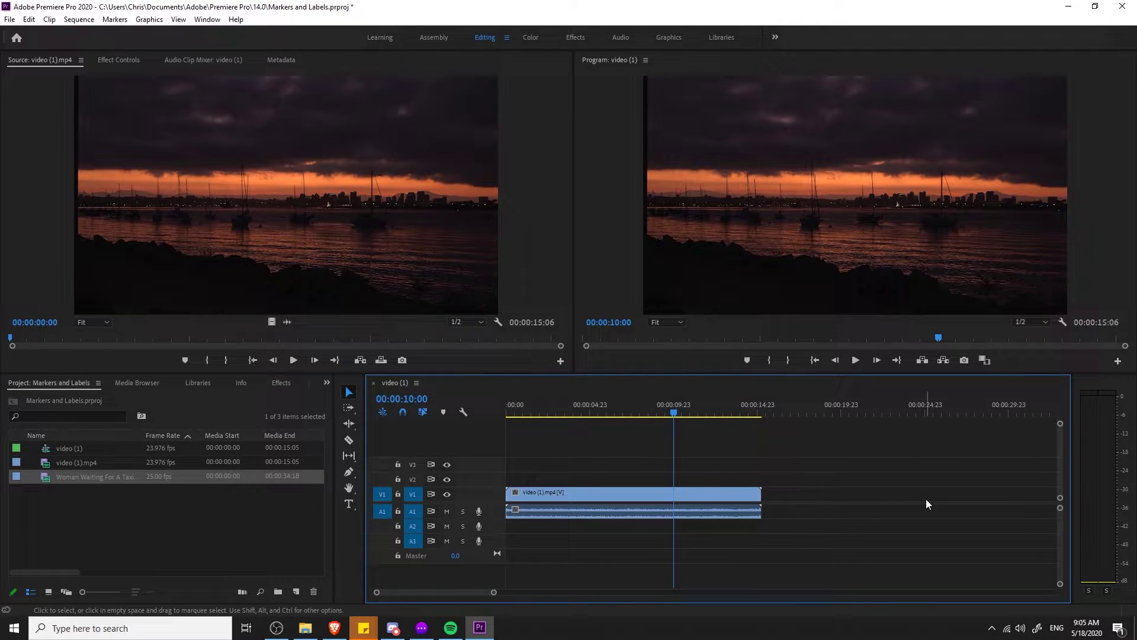
key(m)
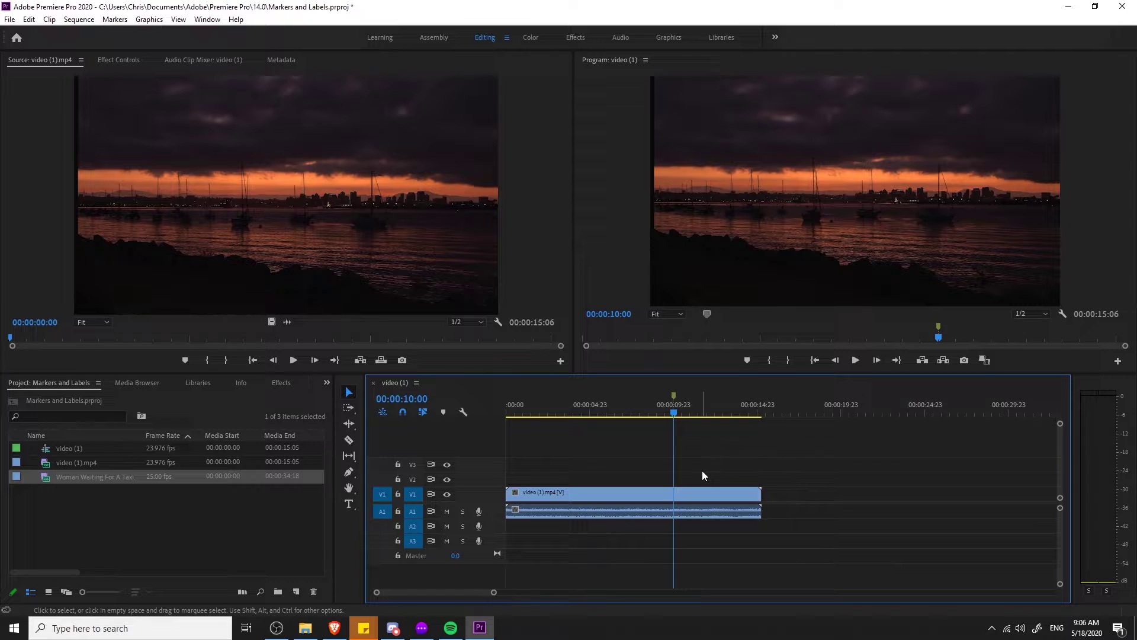
- Add a clip marker to the sunset clip at ten seconds, undoing an extra clip copy and its marker
click(689, 501)
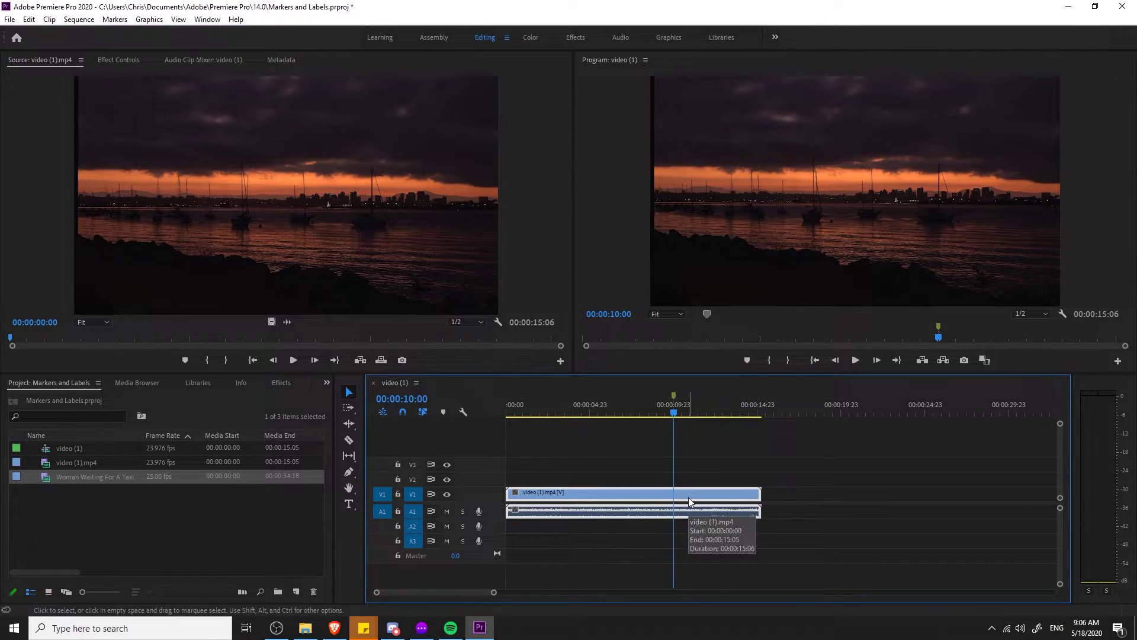
key(m)
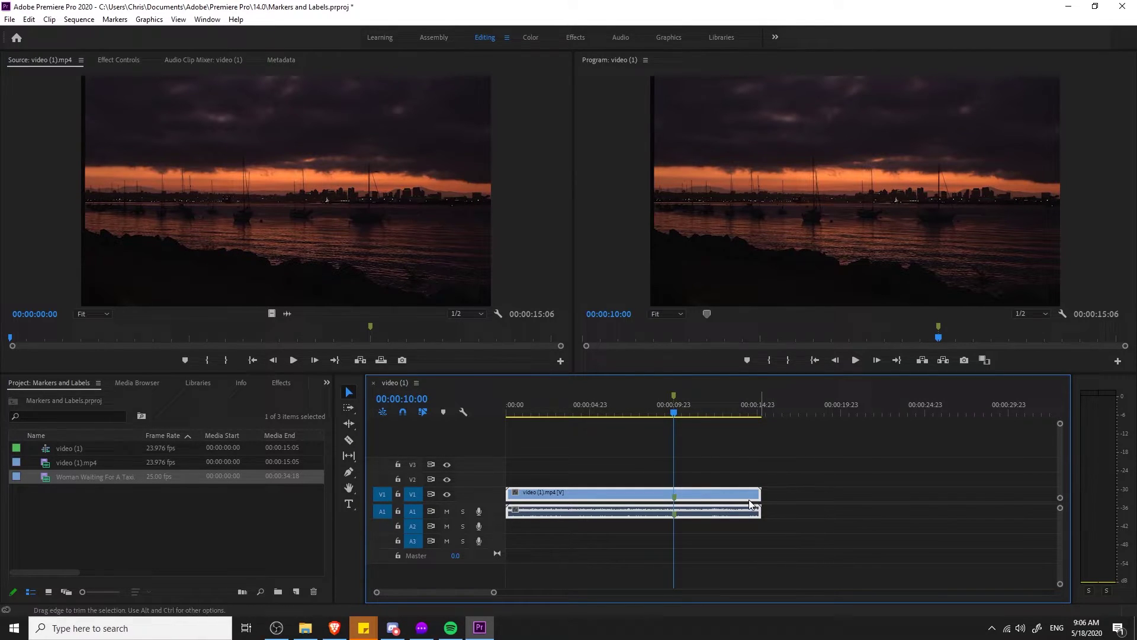
drag(82, 461, 775, 497)
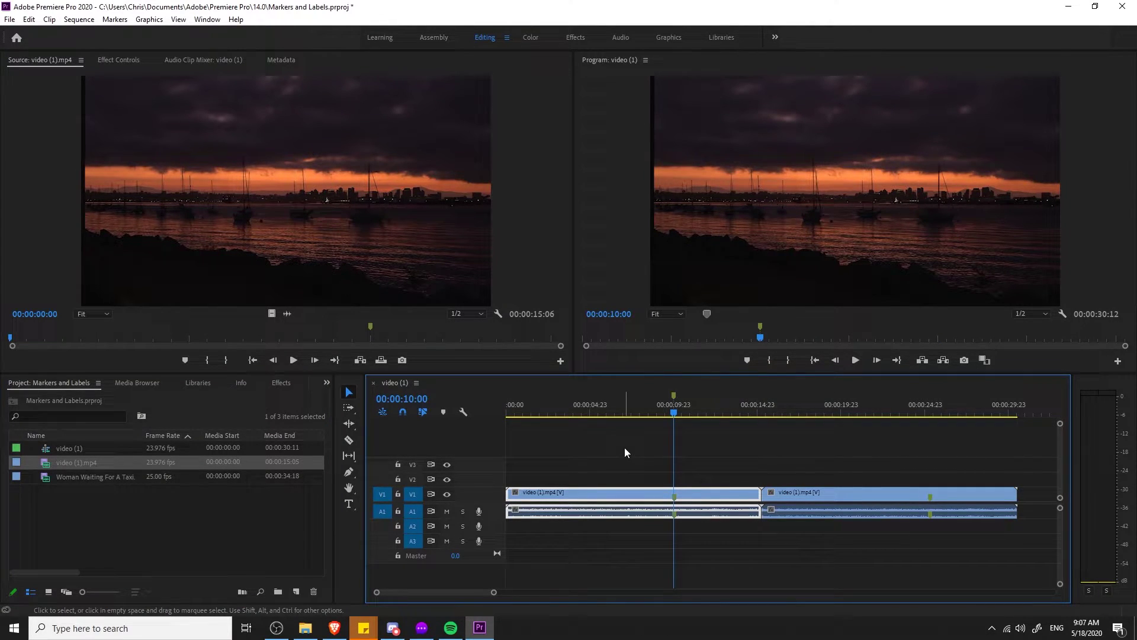
click(601, 408)
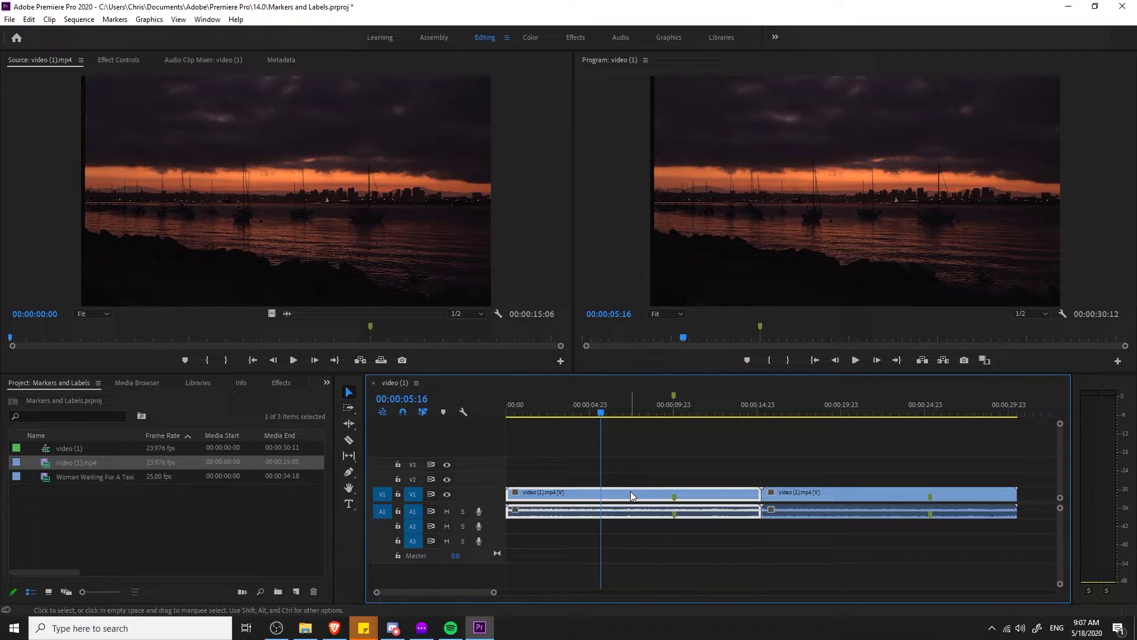
key(m)
key(ctrl+z)
key(ctrl+z)
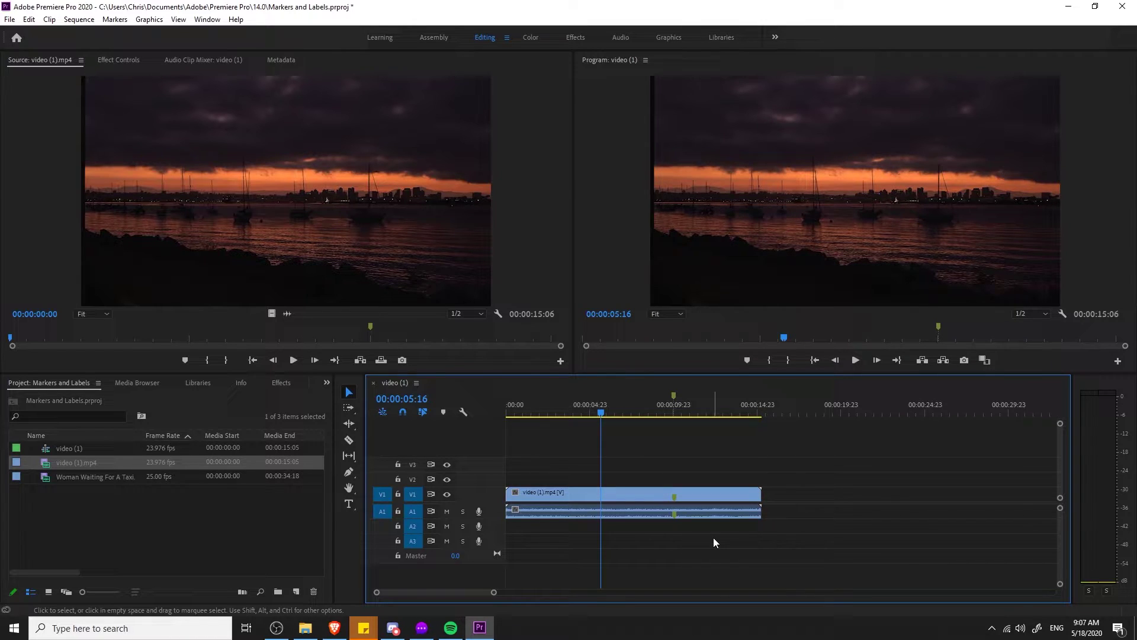
- Test deleting and moving the sunset clip, undoing both changes
drag(713, 538, 628, 456)
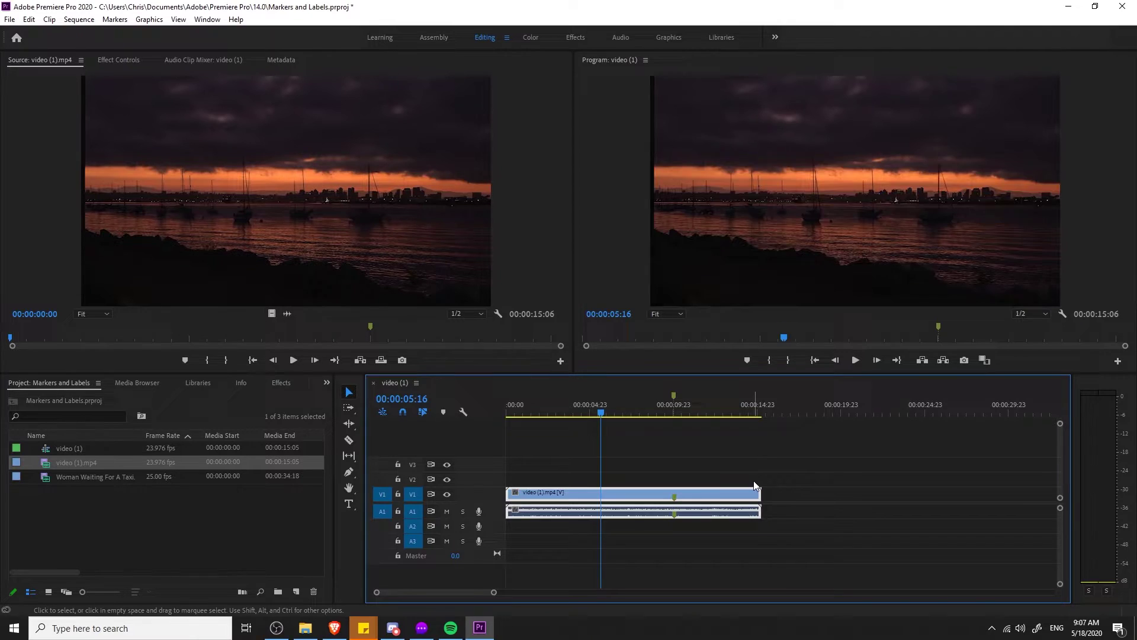
key(Delete)
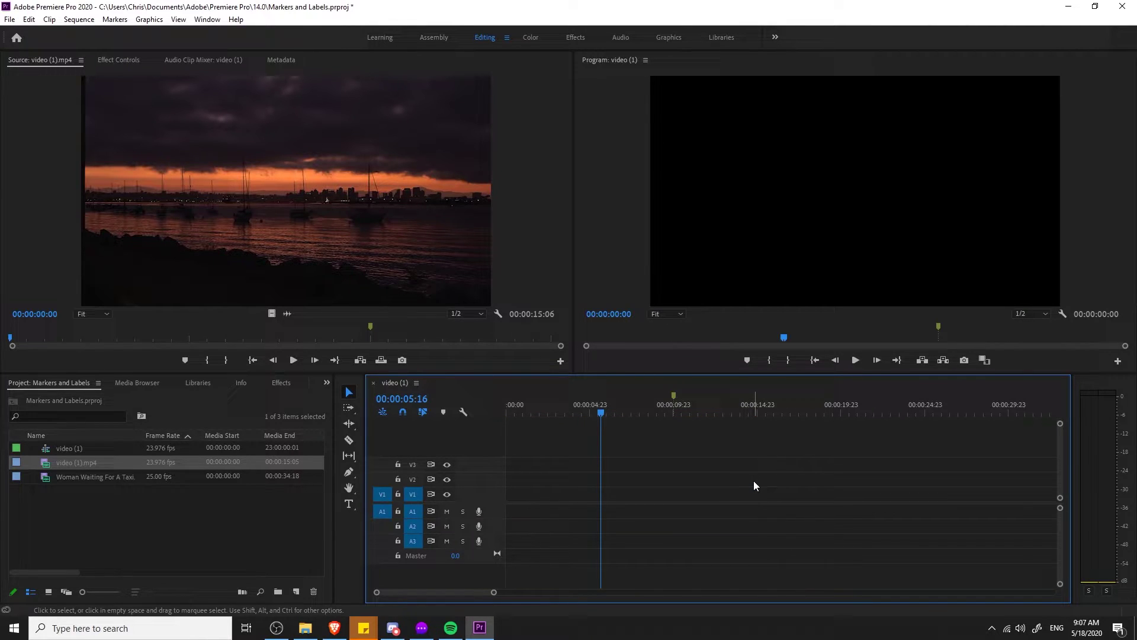
key(ctrl+z)
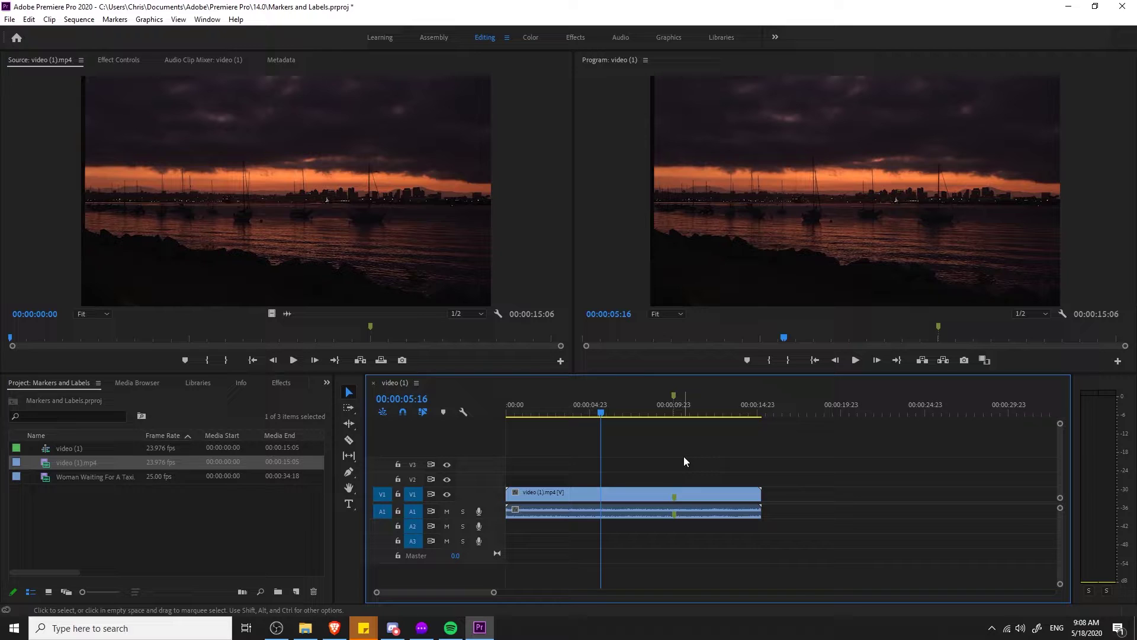
drag(705, 498, 815, 503)
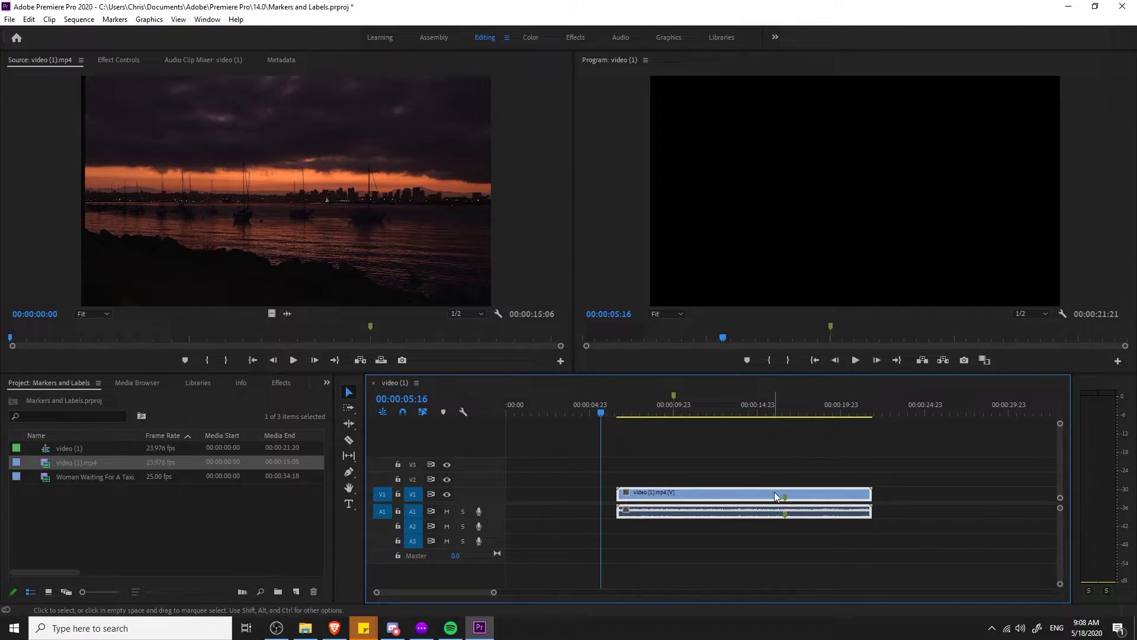
key(ctrl+z)
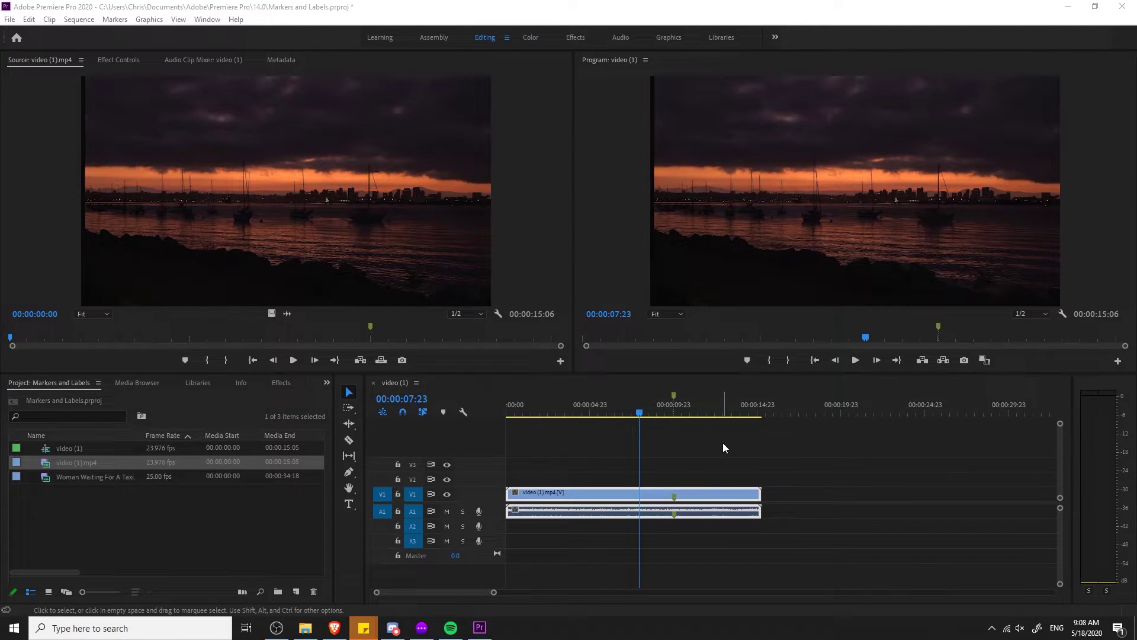
- Jump to the 00:00:10:00 marker, then add another marker at 00:00:12:10 and play
click(673, 410)
key(Right)
key(Right)
key(Right)
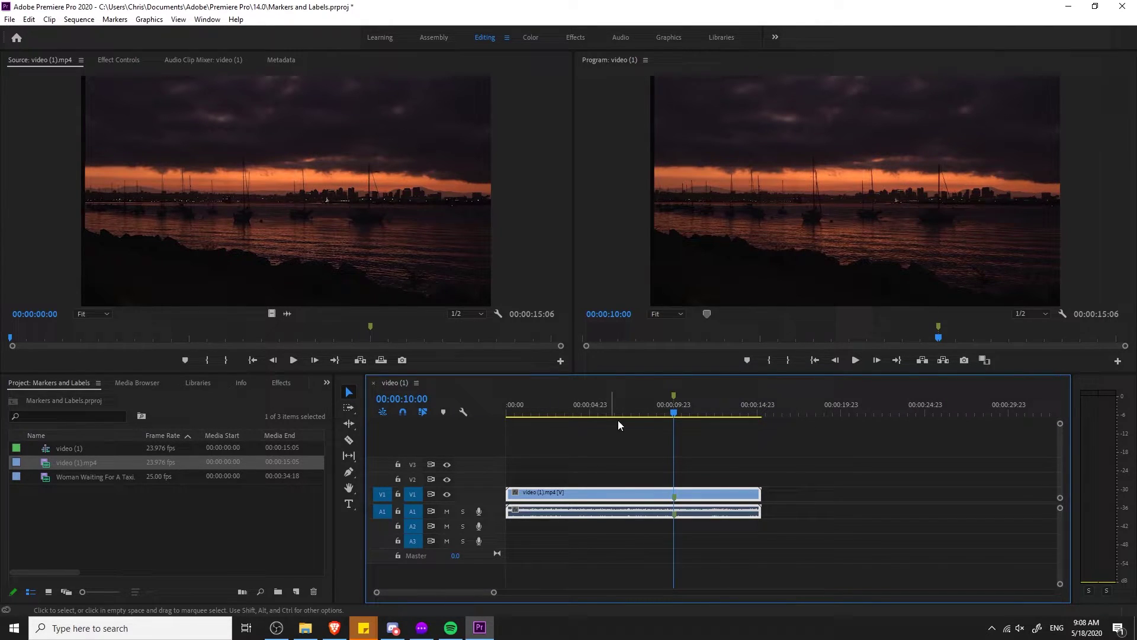
click(684, 443)
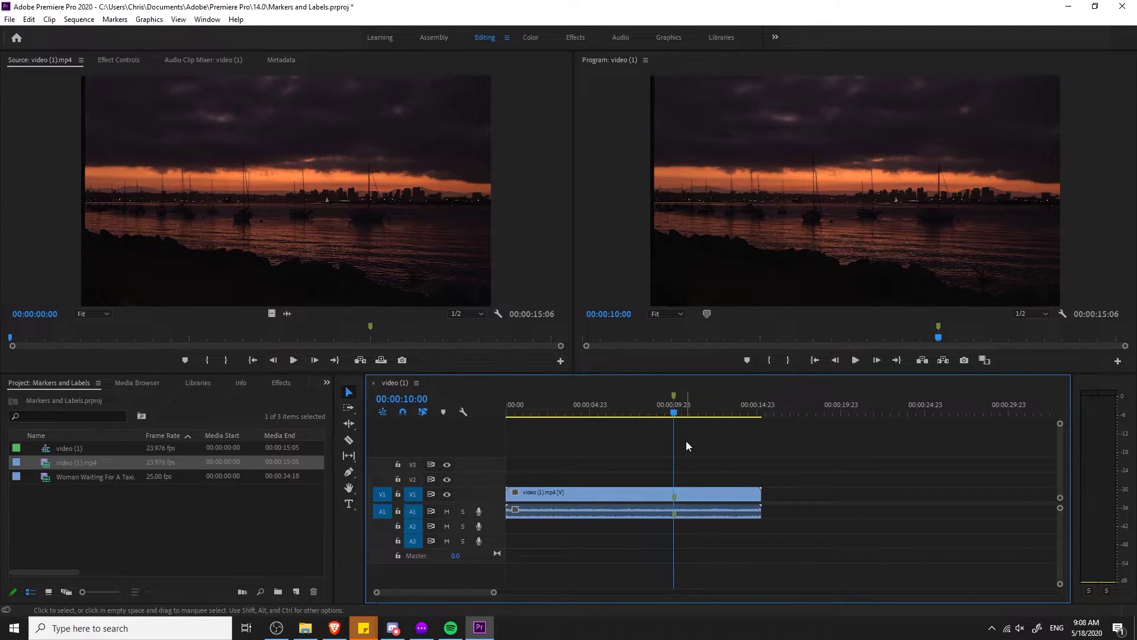
click(715, 408)
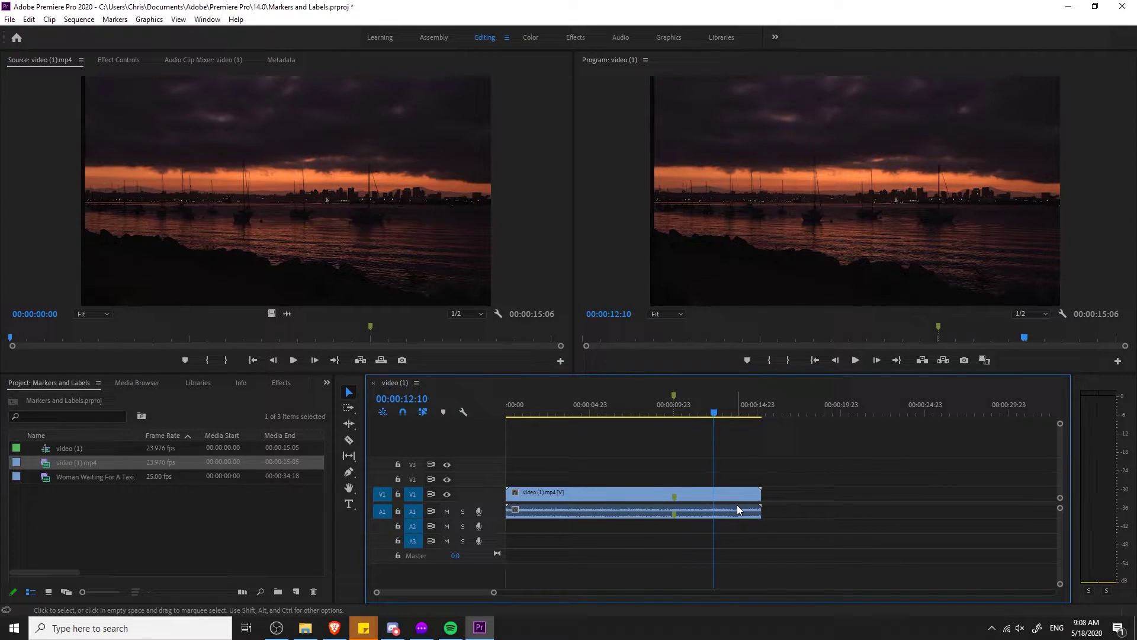
key(m)
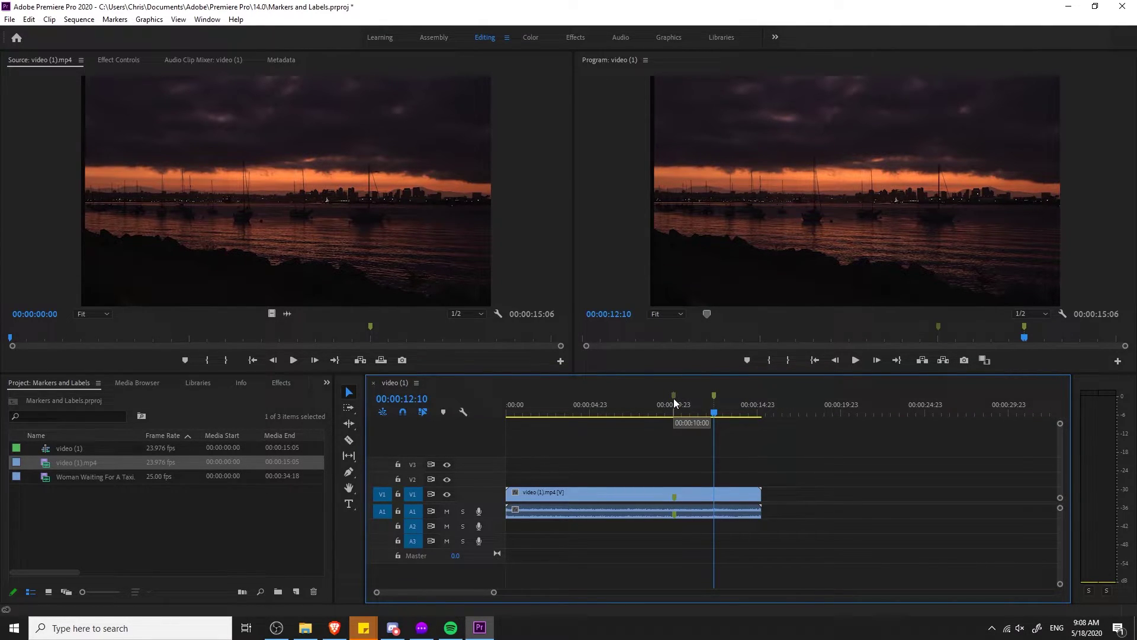
key(space)
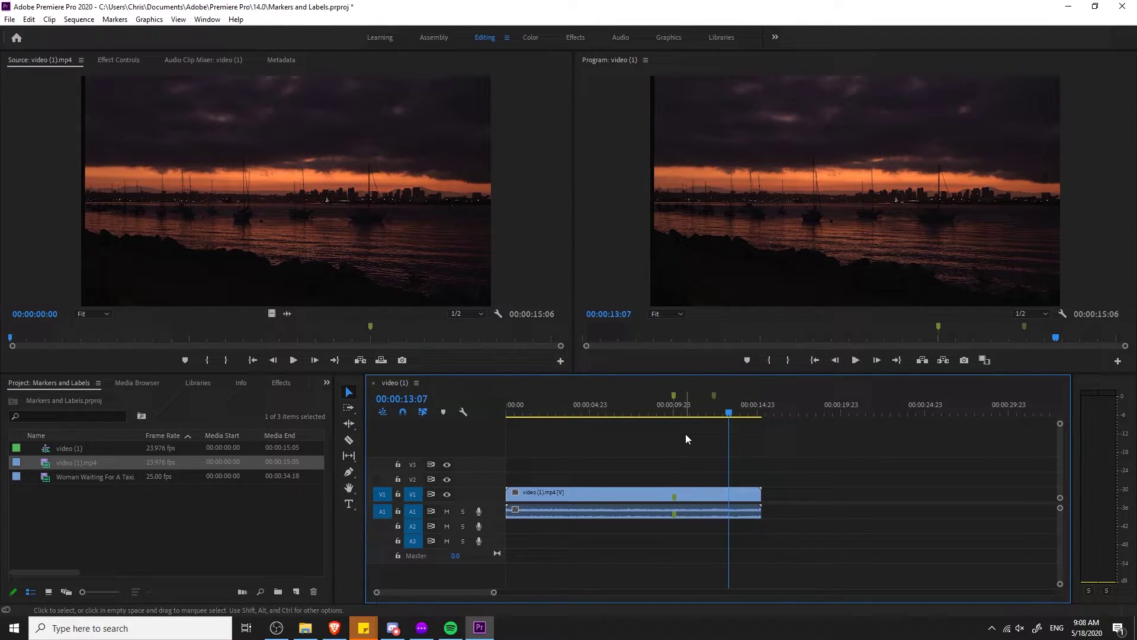
- Open the Marker dialog for the 00:00:10:00 marker and shift it to reveal the timeline
double_click(674, 396)
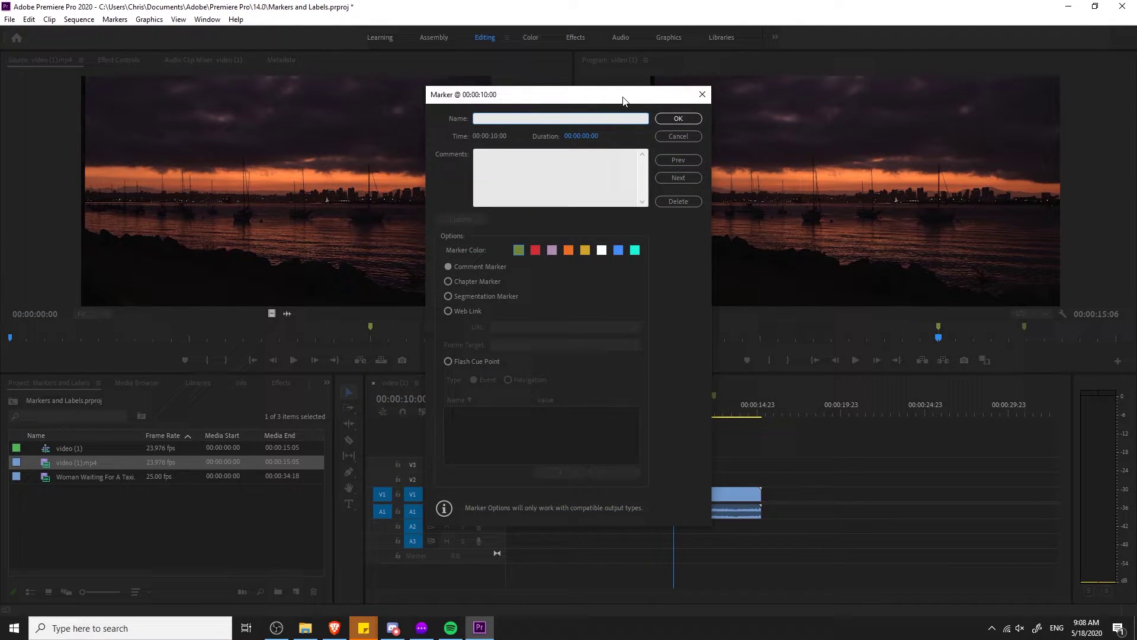
drag(623, 100, 487, 110)
key(Return)
double_click(675, 397)
drag(486, 94, 392, 109)
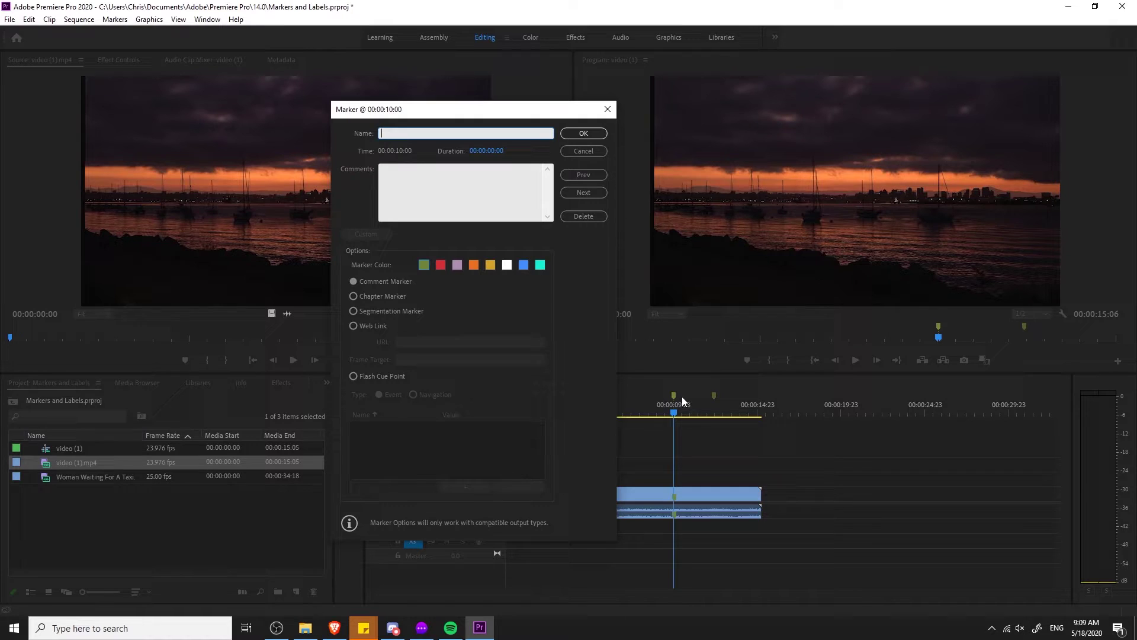
click(496, 217)
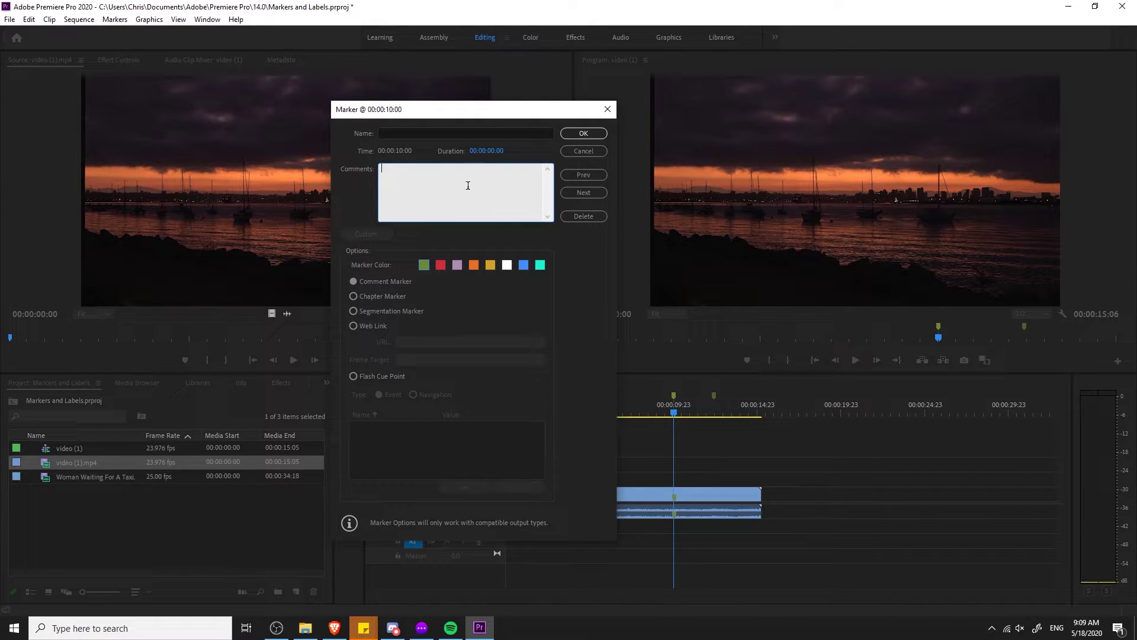
- Try the Chapter, Comment and Segmentation marker types for the 00:00:10:00 marker
click(388, 301)
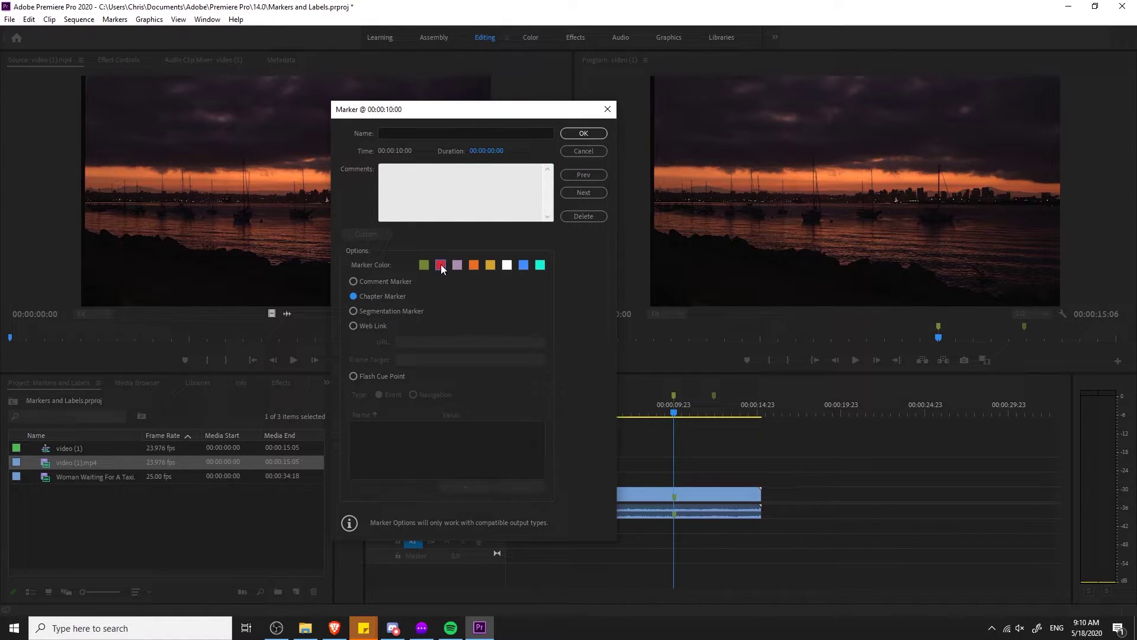
click(398, 282)
click(395, 296)
click(389, 311)
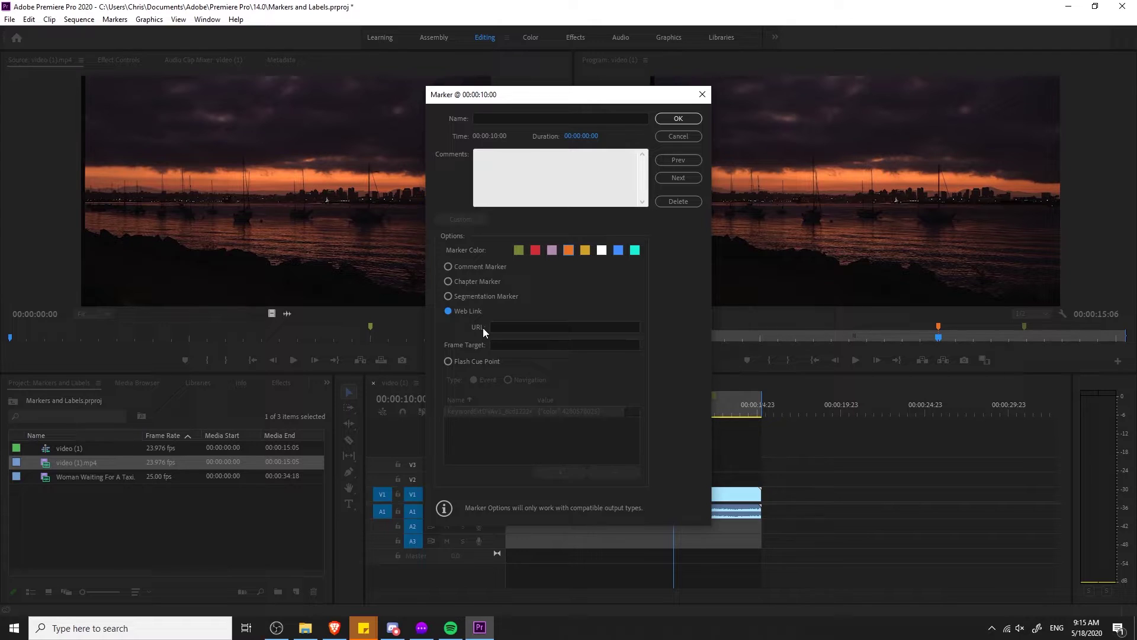
key(Tab)
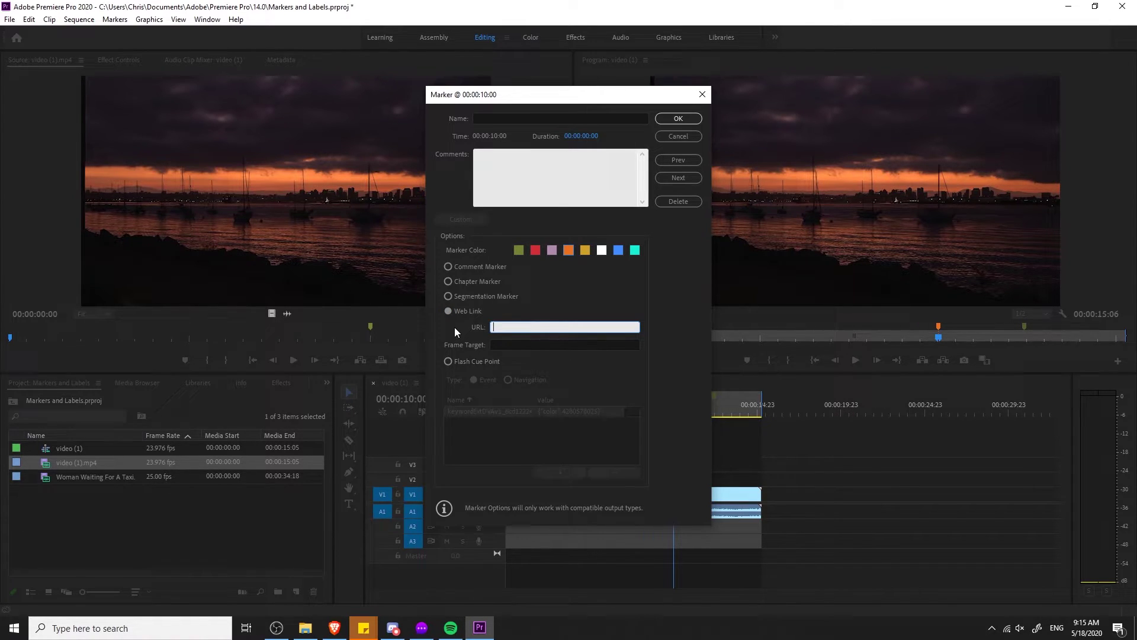
text(https://www.google.com/)
drag(601, 327, 468, 330)
drag(594, 327, 430, 322)
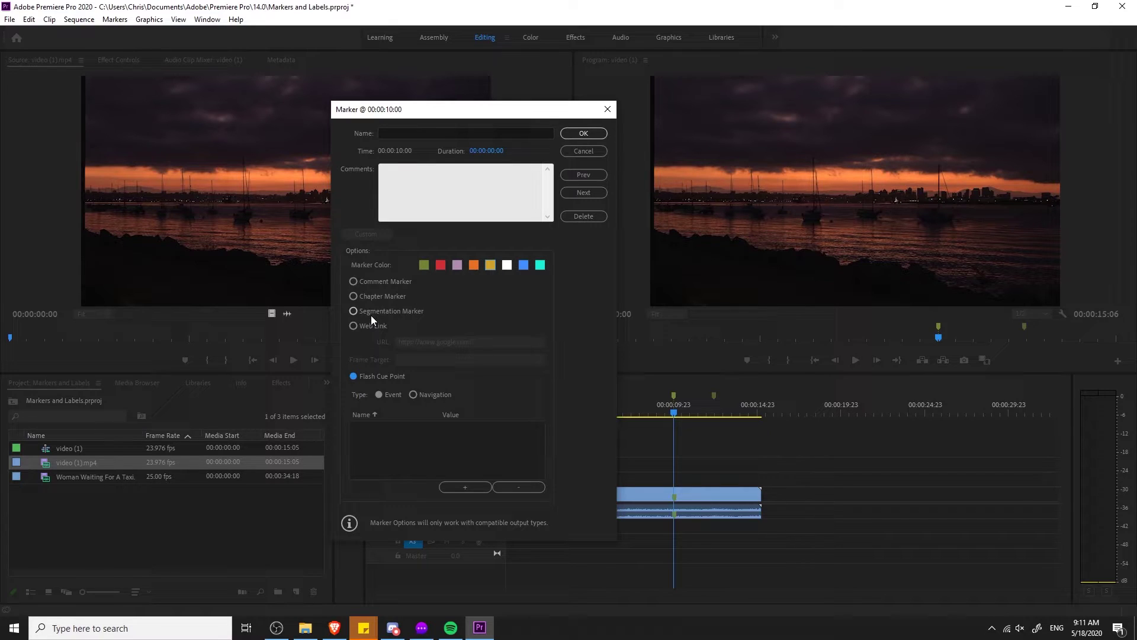
click(356, 325)
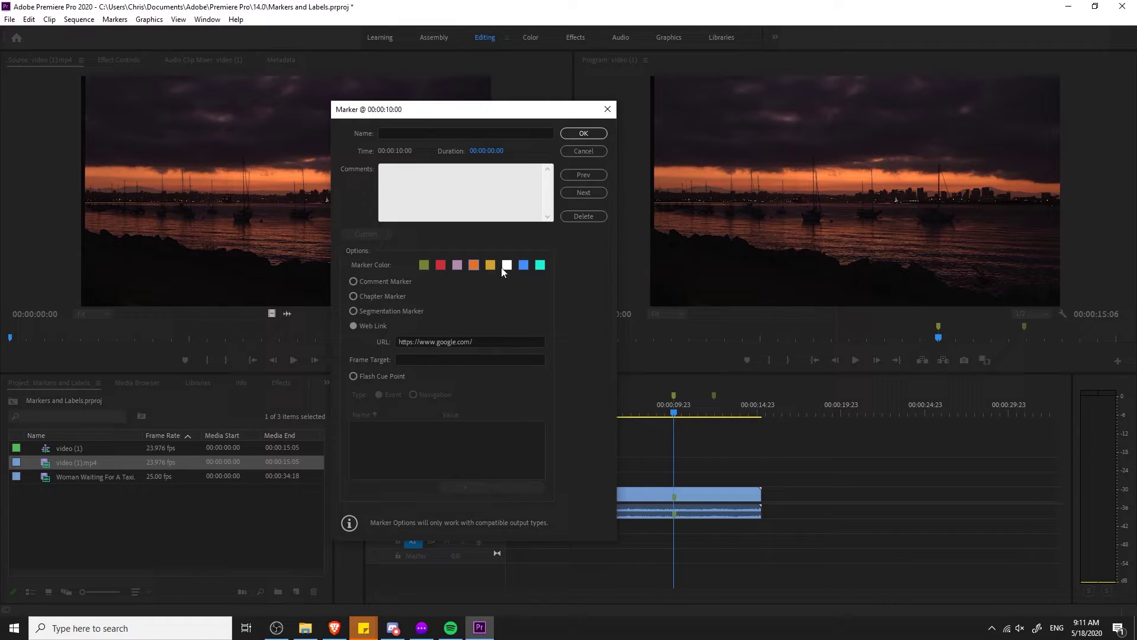
click(524, 266)
drag(589, 109, 677, 109)
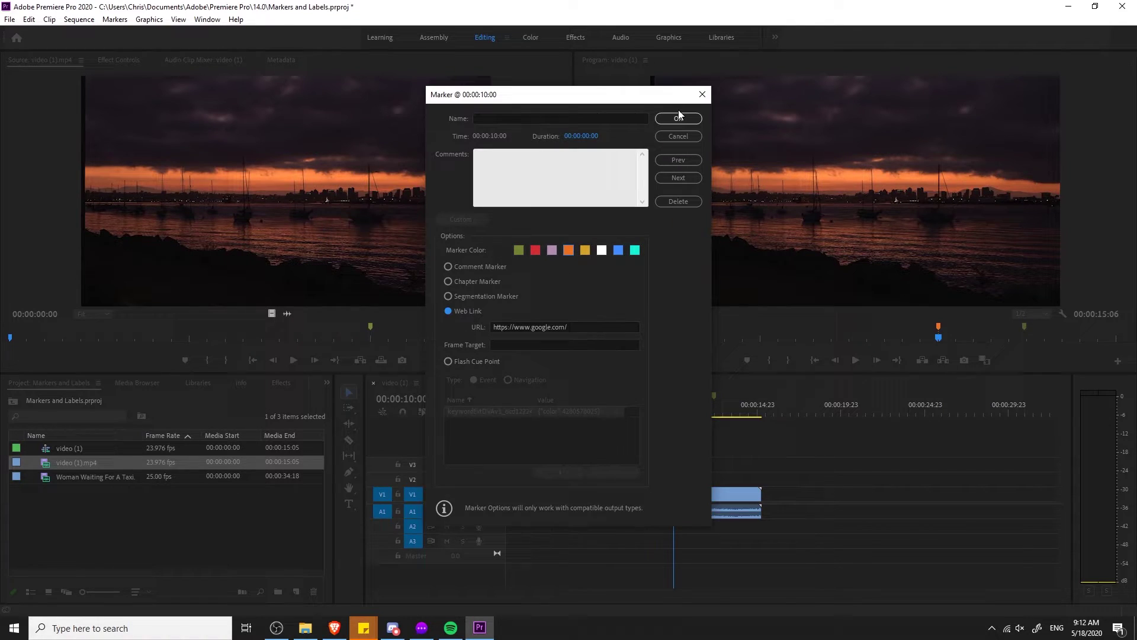
- Confirm the web link marker, move the playhead to about 00:00:08:22, and load video (1).mp4 as source
click(678, 134)
drag(676, 412, 655, 411)
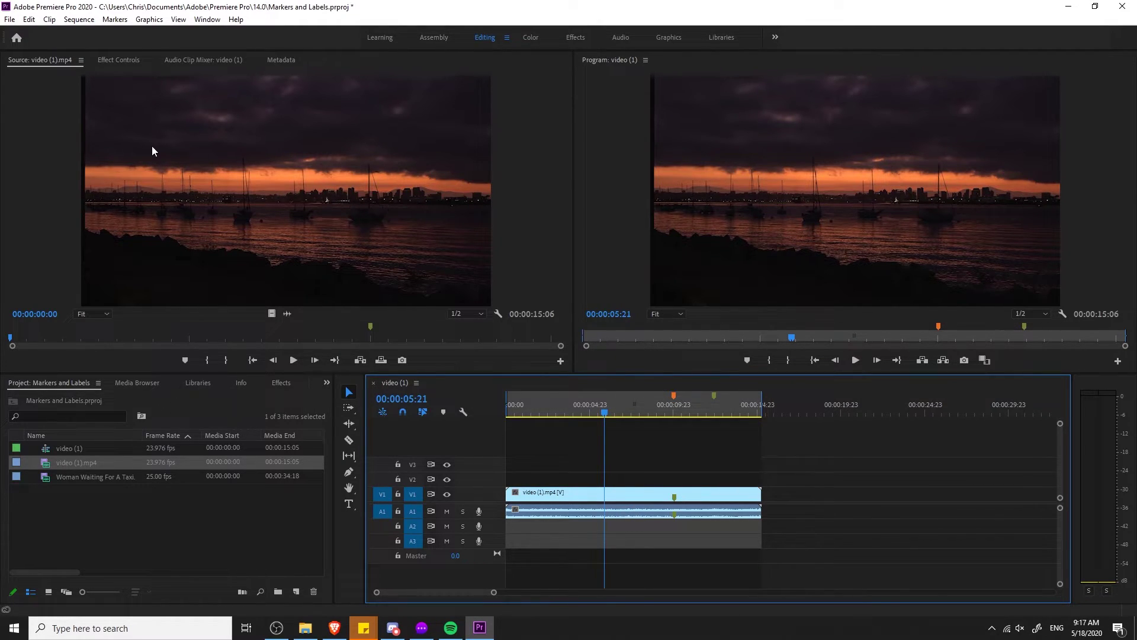
drag(115, 468, 200, 174)
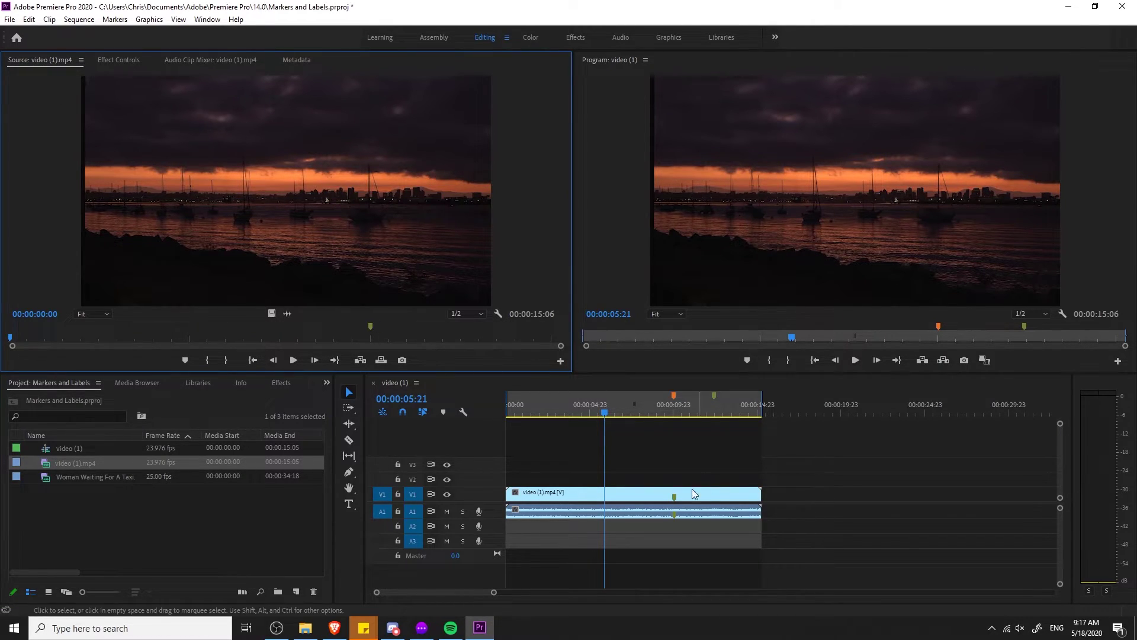
- Add a marker at 00:00:04:04 on the Source monitor ruler
click(161, 335)
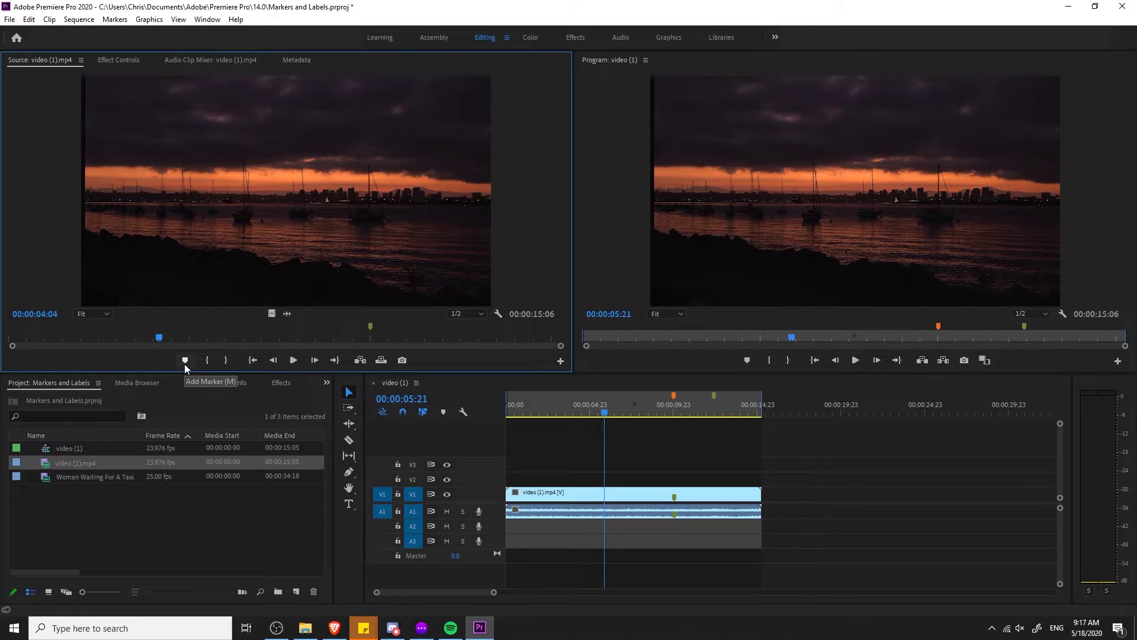
key(m)
right_click(181, 329)
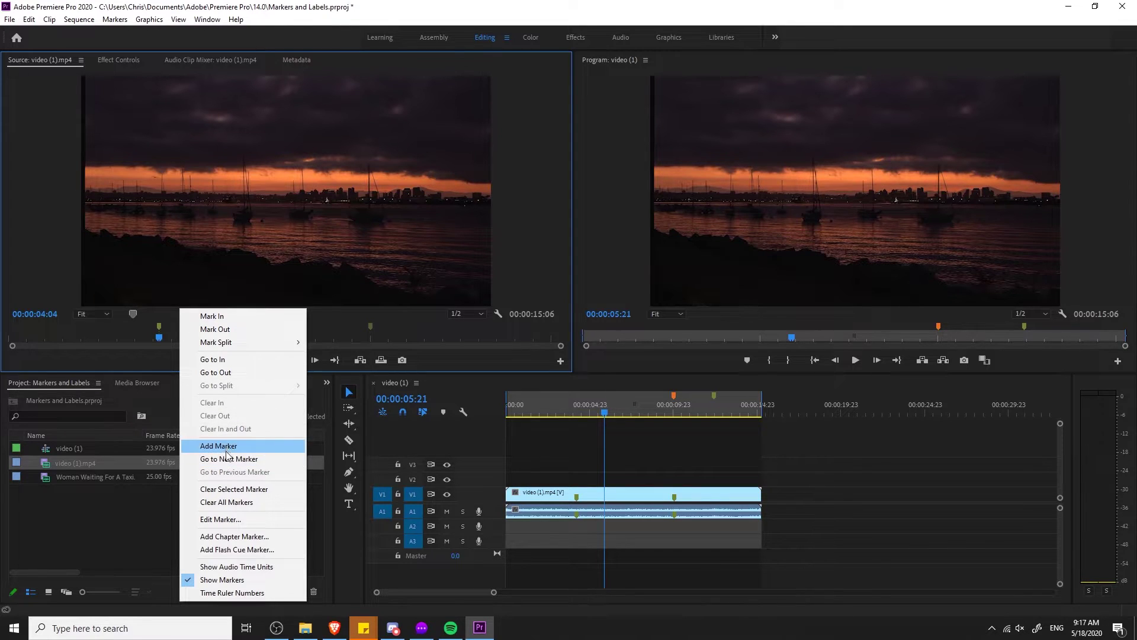
click(159, 364)
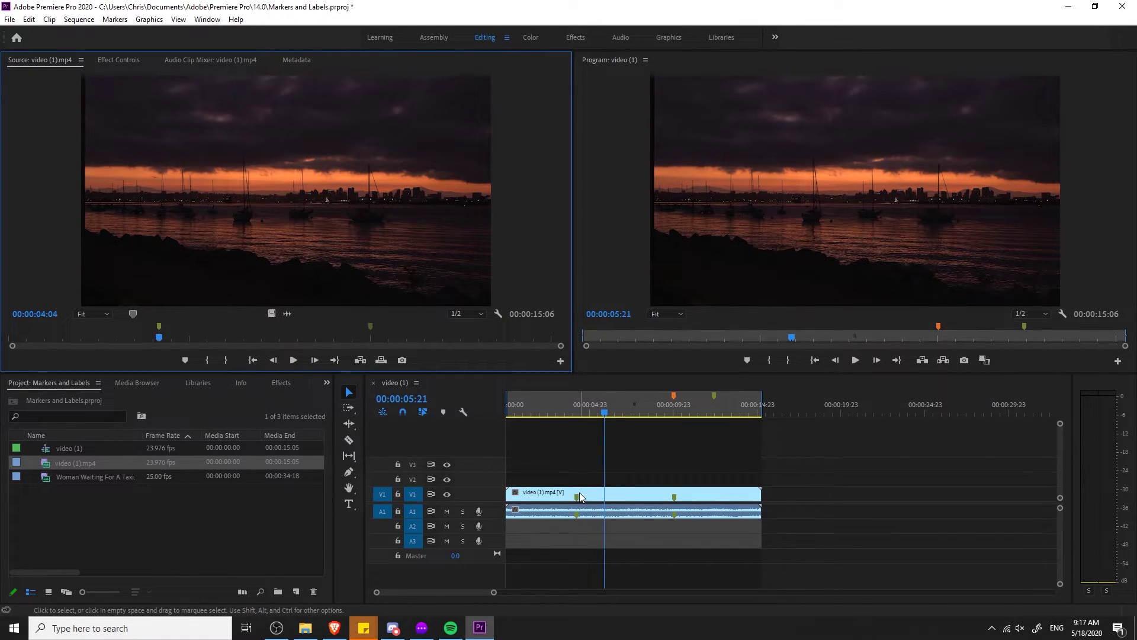
- Colour the 00:00:04:04 source marker white and give it the comment 'Added in Source'
double_click(159, 326)
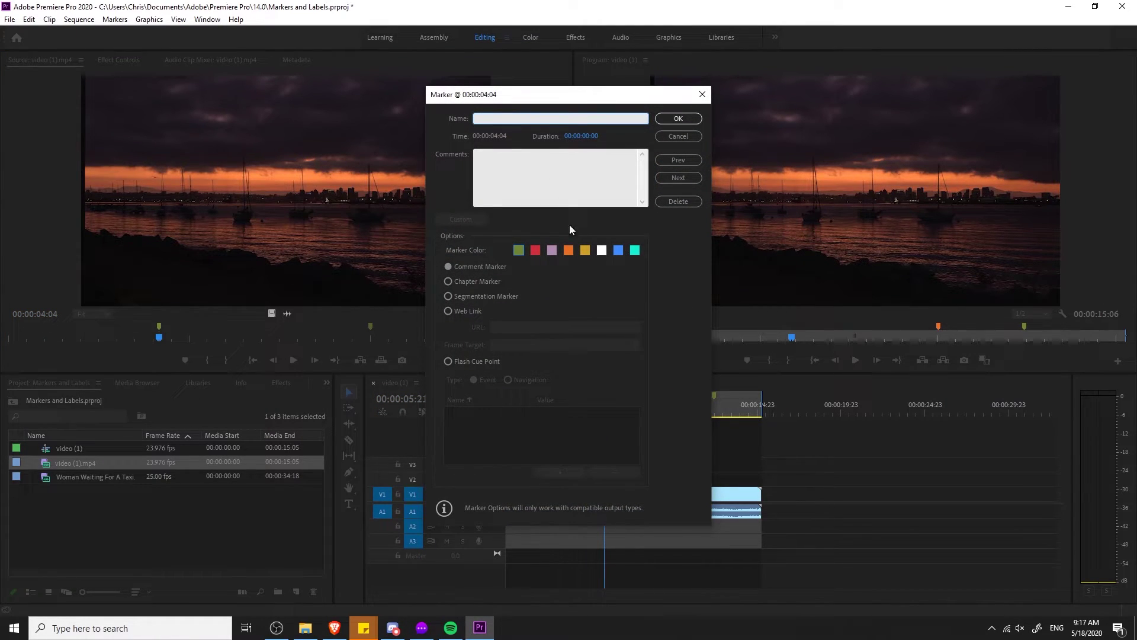
click(538, 250)
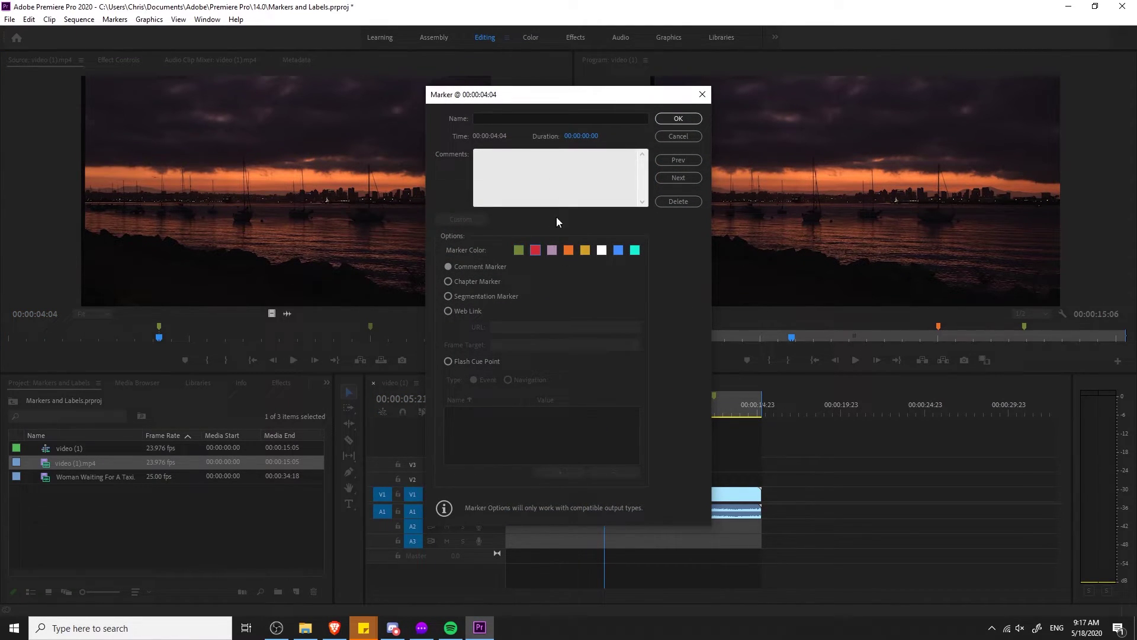
click(603, 252)
key(Tab)
text(Add )
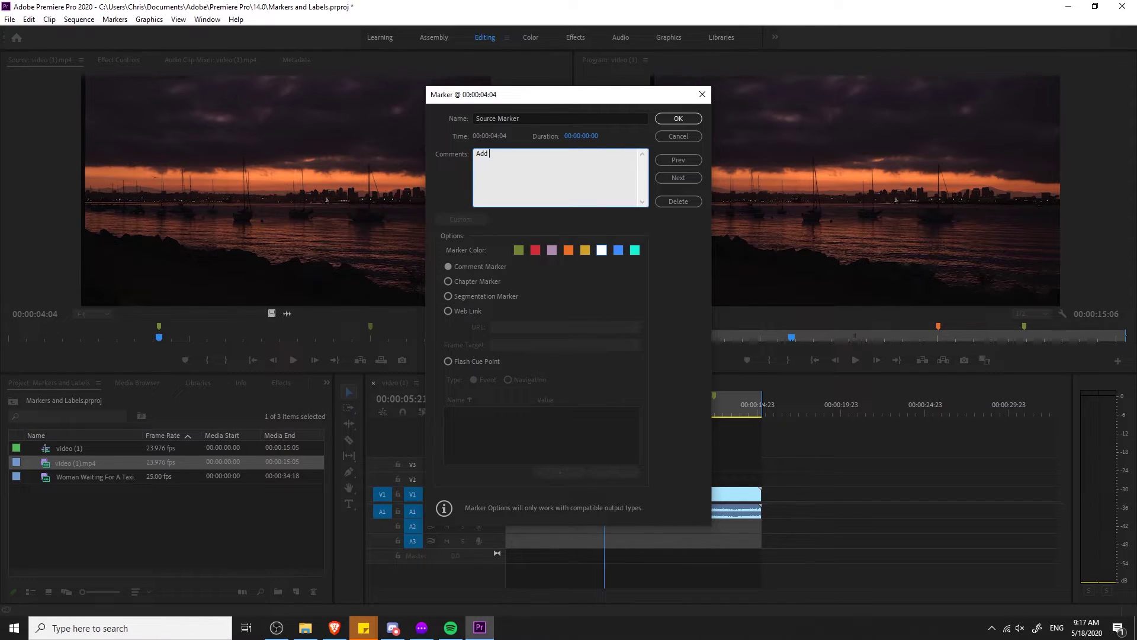
text(ed in Source)
click(678, 119)
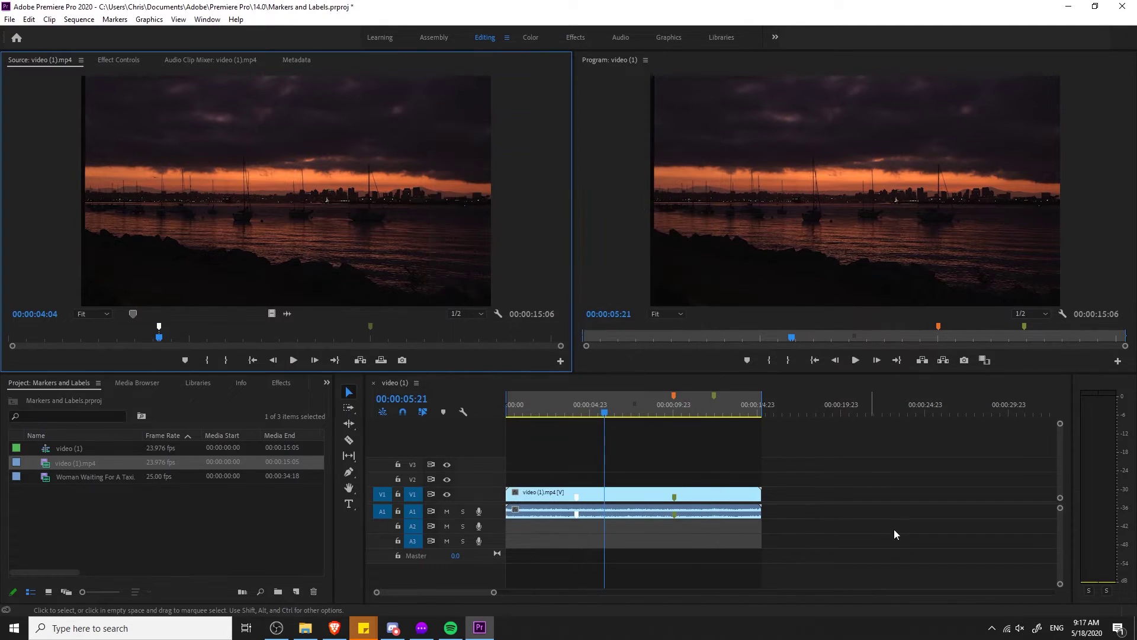
- Load the sequence's video (1).mp4 clip instance into the Source monitor
click(807, 483)
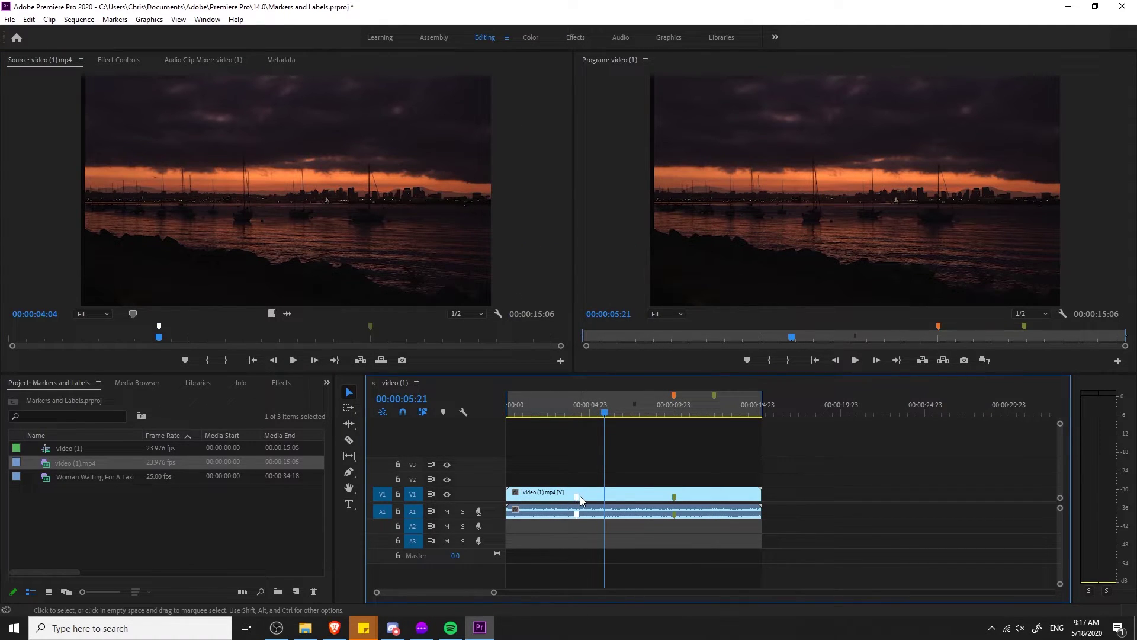
mouse_move(578, 497)
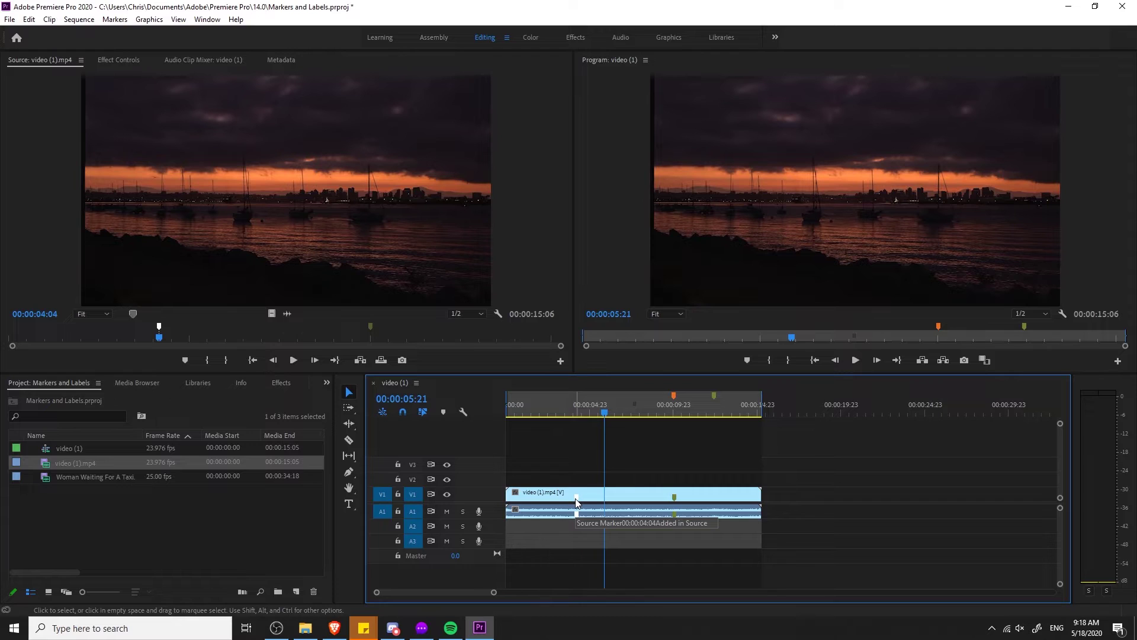
double_click(575, 498)
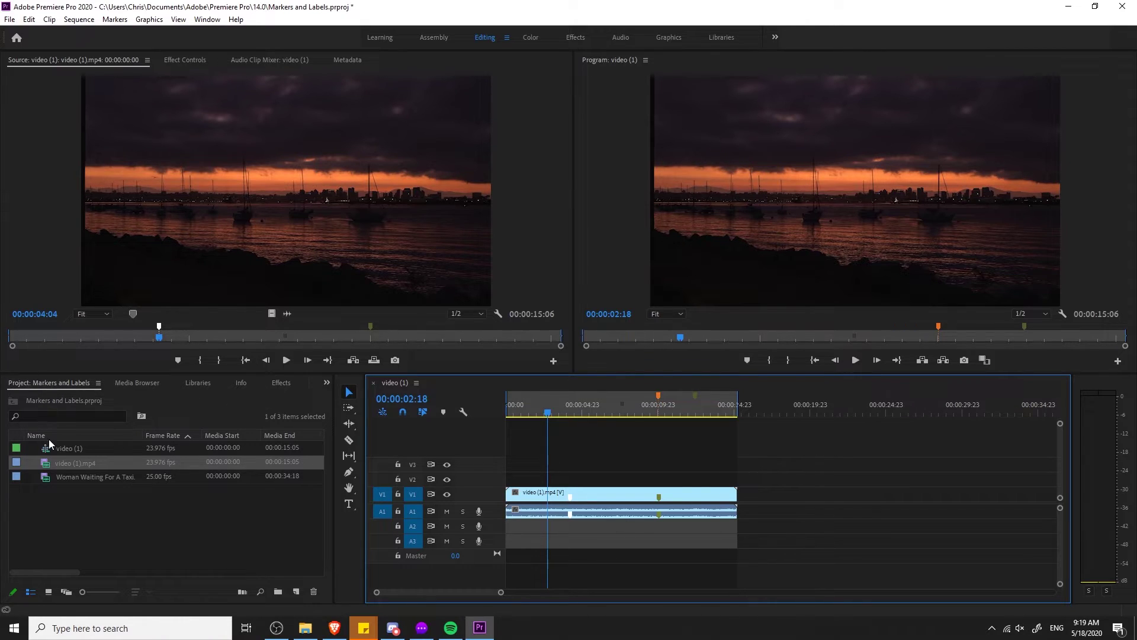
click(66, 462)
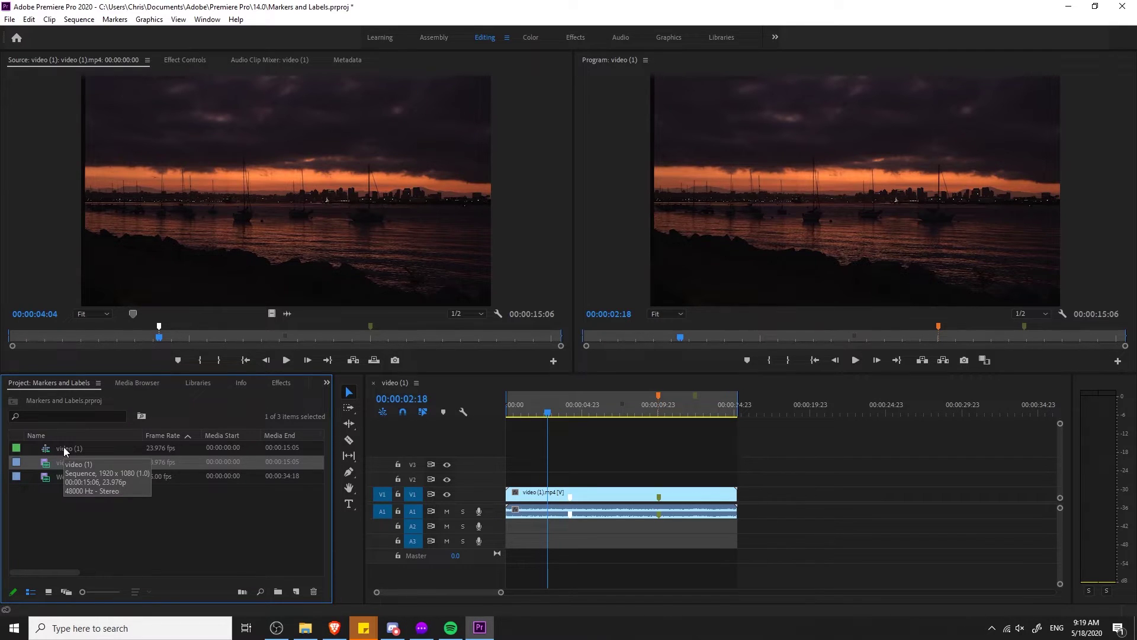
click(16, 446)
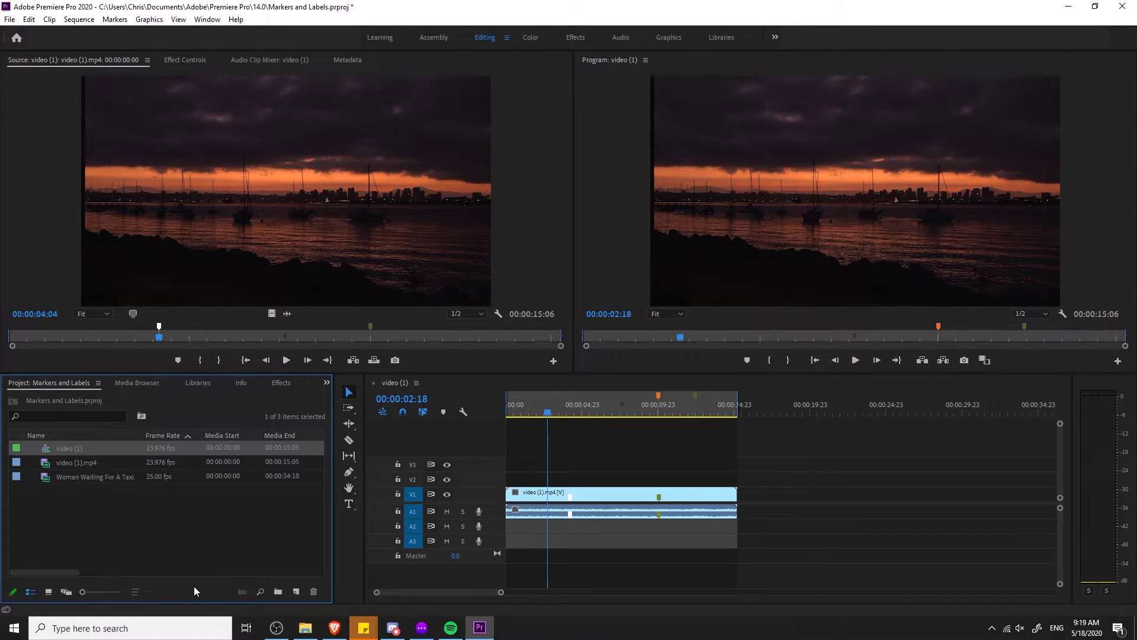
click(48, 592)
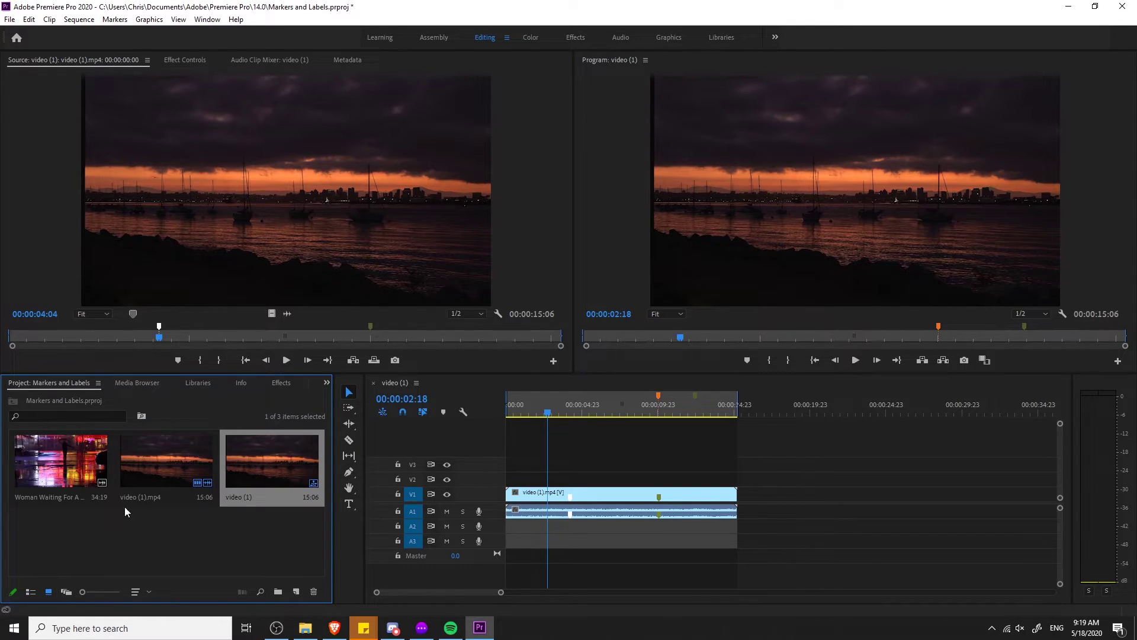
click(31, 592)
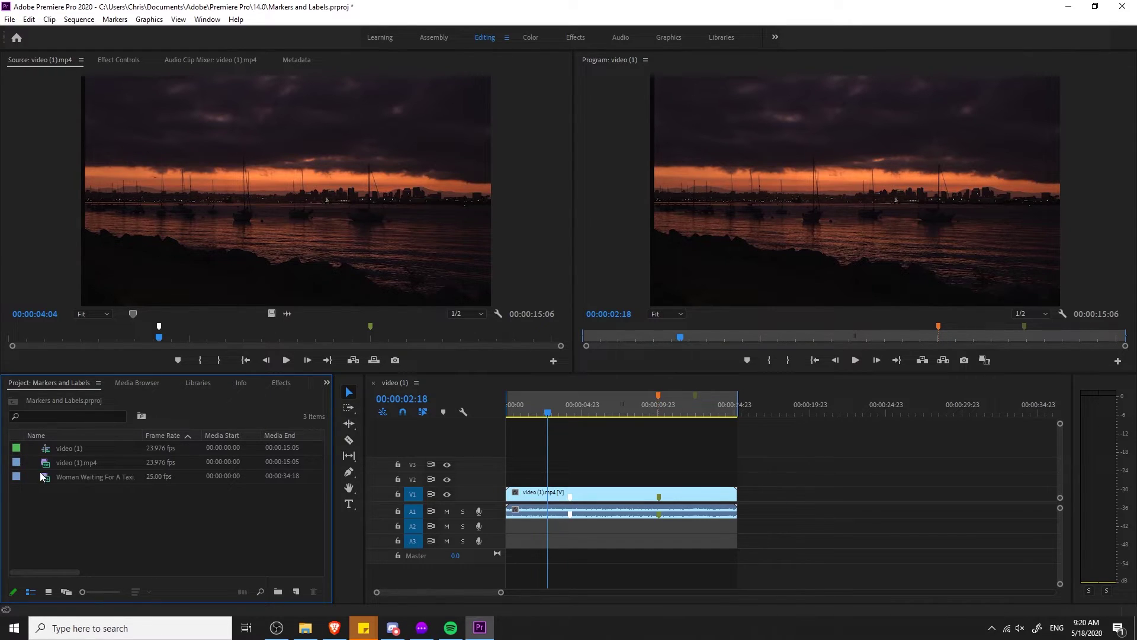
click(76, 447)
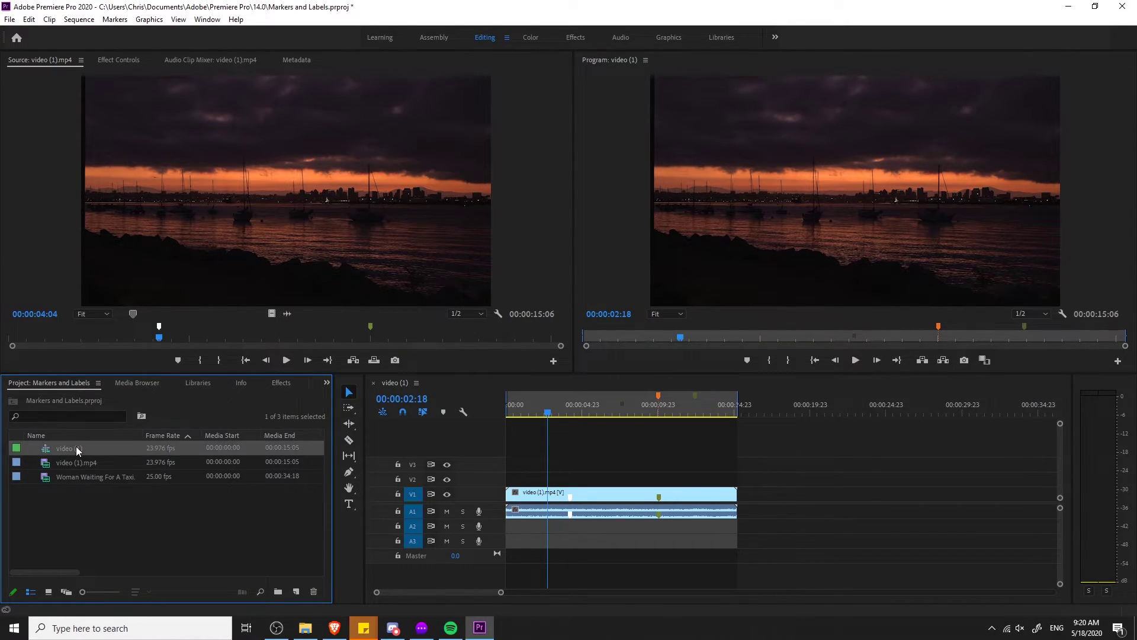
key(shift+3)
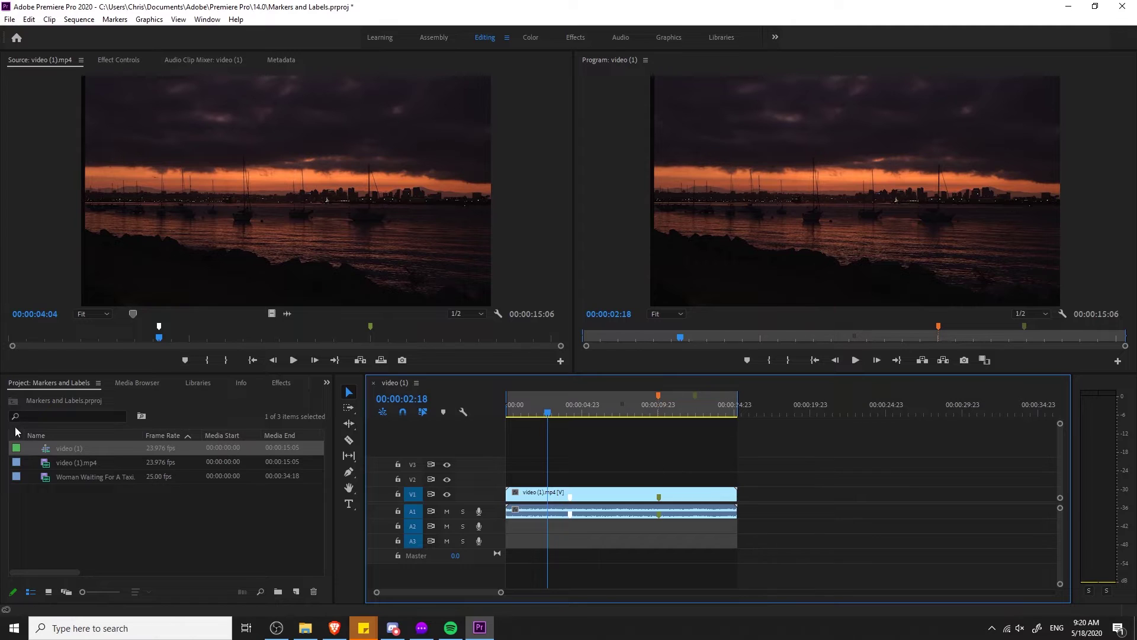
double_click(98, 465)
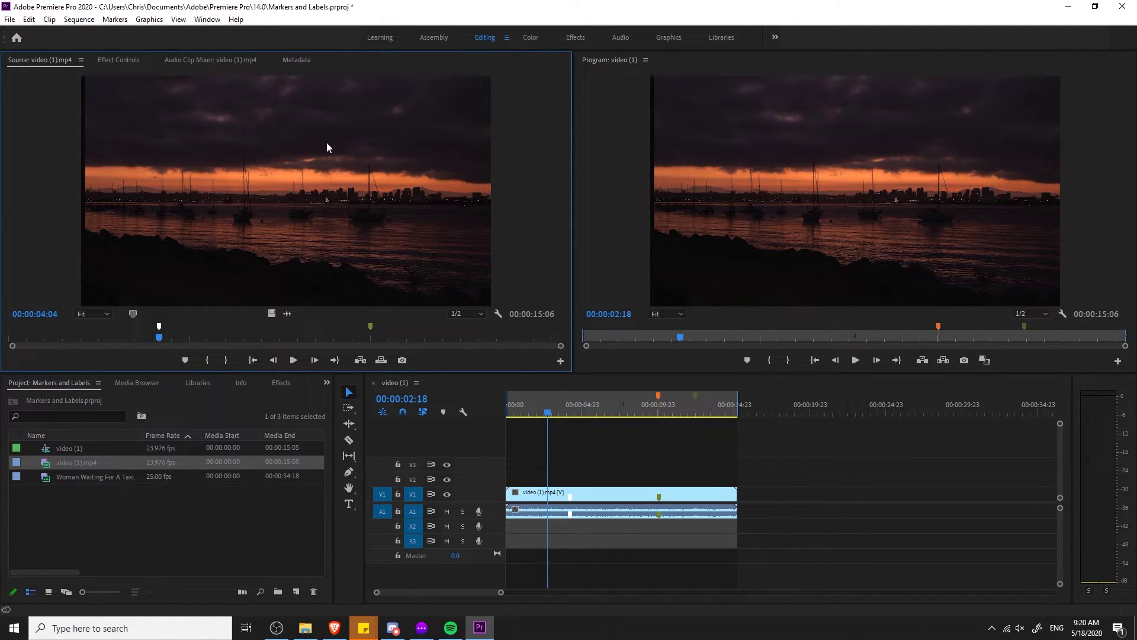
click(17, 449)
click(667, 471)
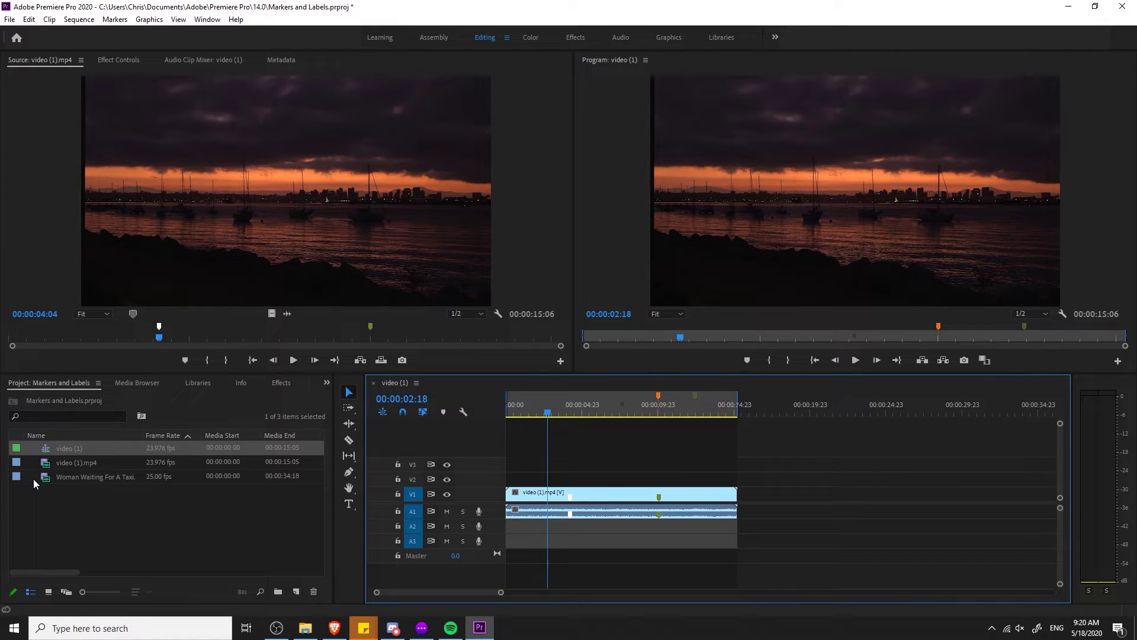
click(89, 462)
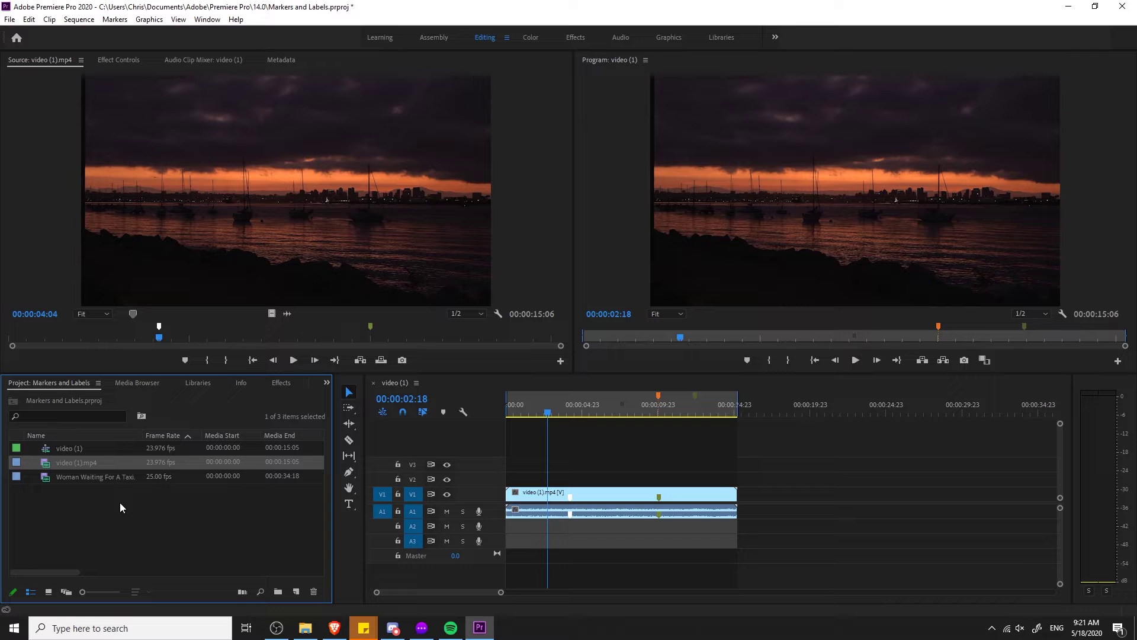
click(115, 501)
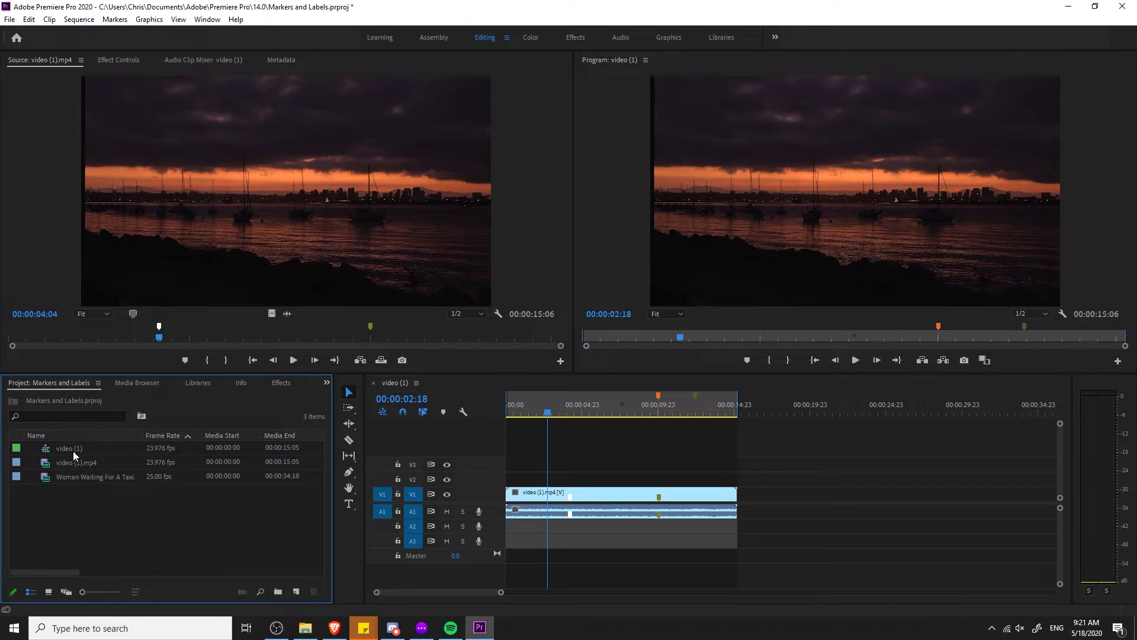
- Give video (1).mp4 in the Project panel the Mango label colour
right_click(85, 464)
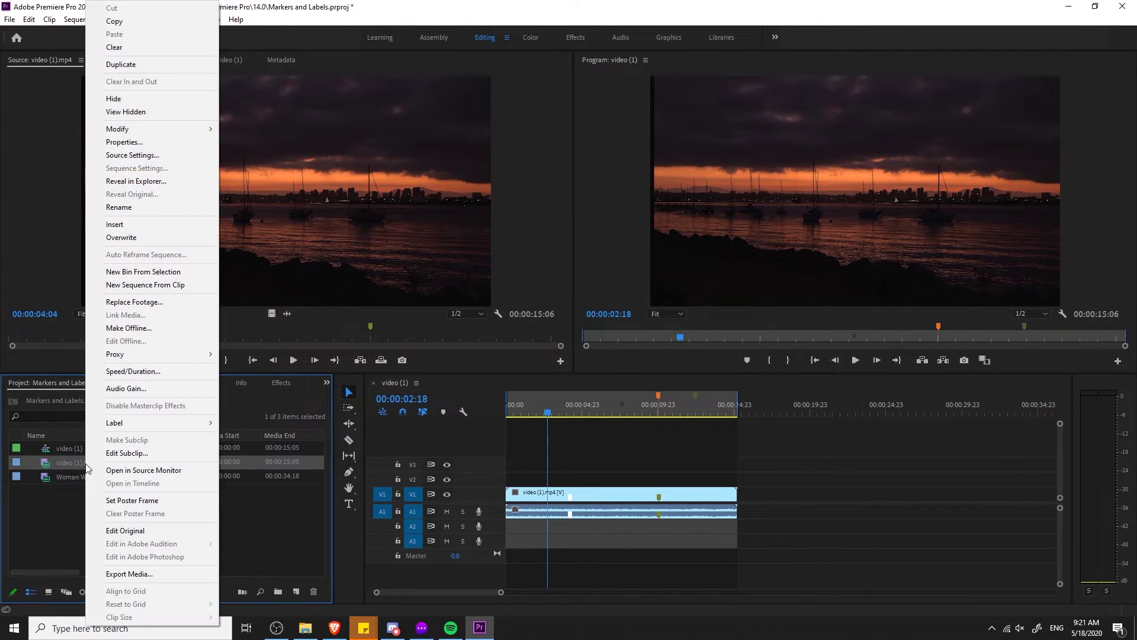
mouse_move(97, 428)
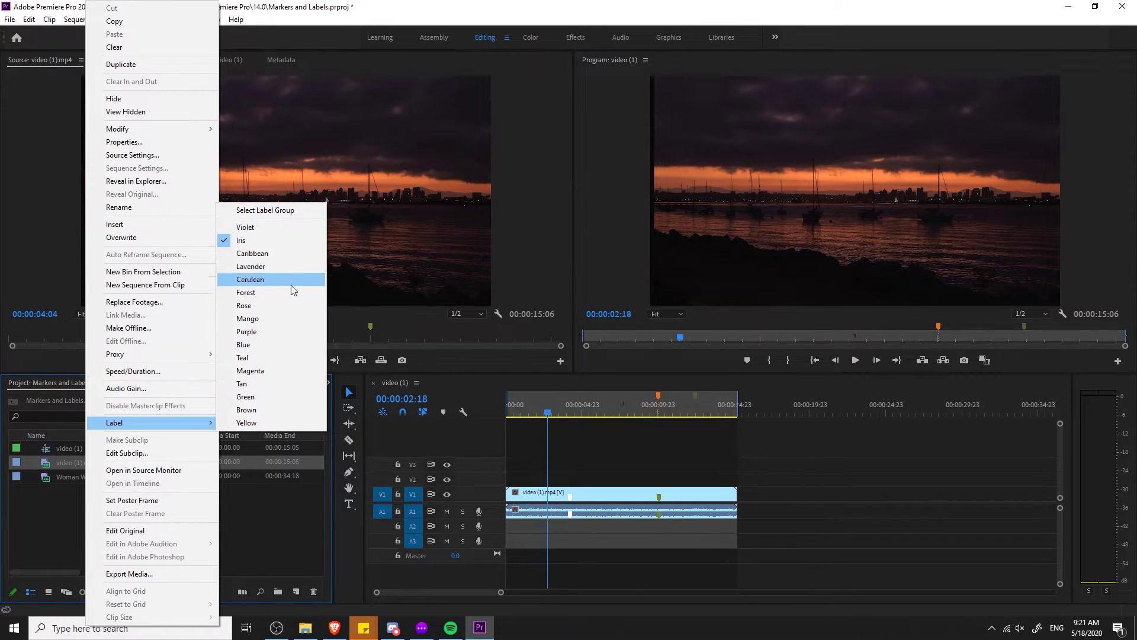
click(311, 318)
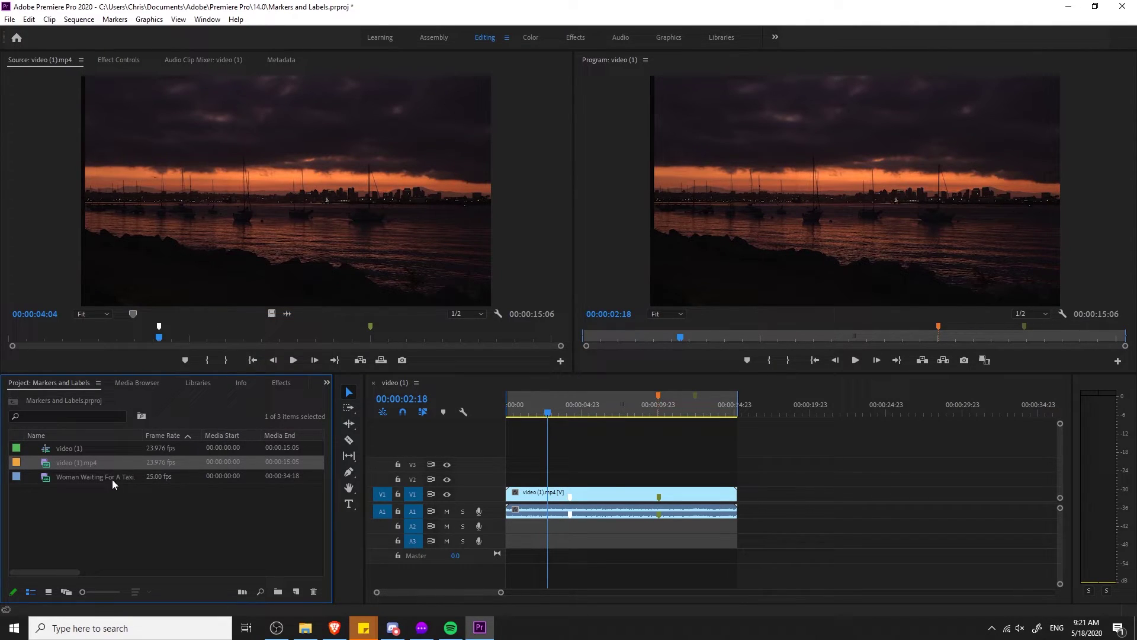
- Place a second copy of video (1).mp4 on V1/A1 after the first clip, then select the blue V1 clip
click(90, 492)
click(31, 464)
drag(70, 462, 776, 493)
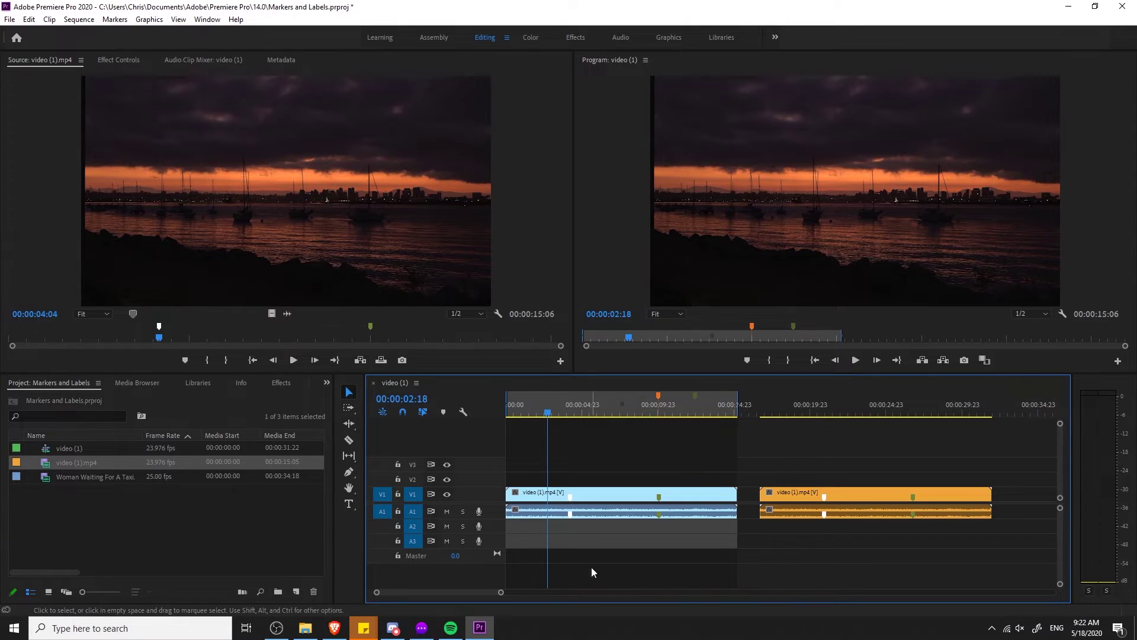
drag(574, 484, 613, 553)
- Label the first timeline clip Forest and nudge the orange clip left toward it
right_click(704, 496)
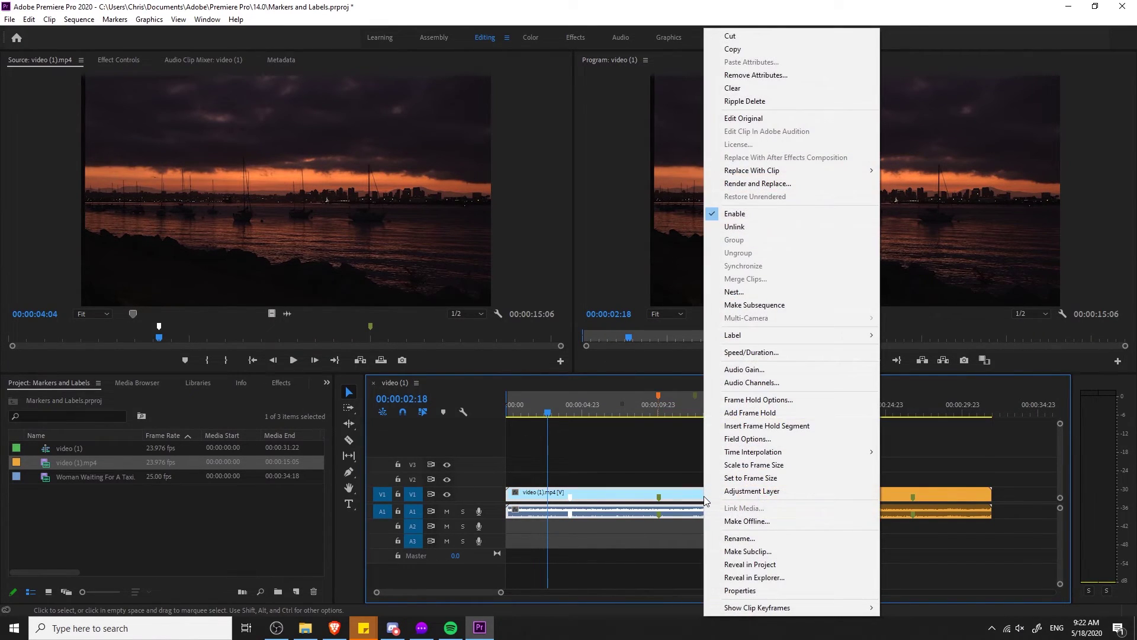
mouse_move(769, 336)
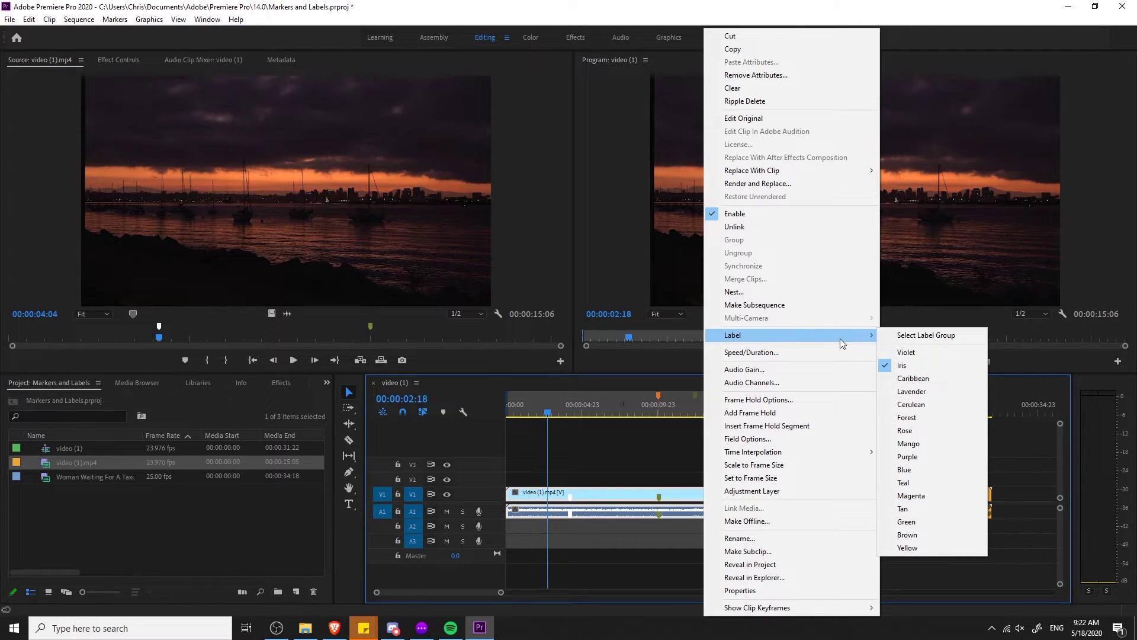
click(944, 417)
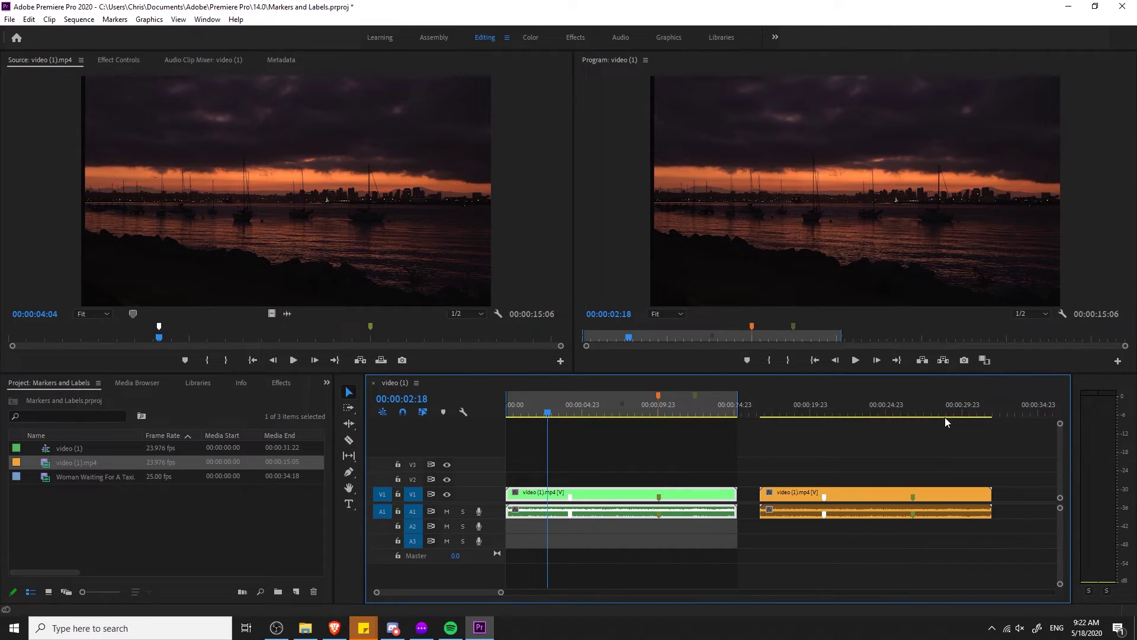
drag(772, 490, 759, 491)
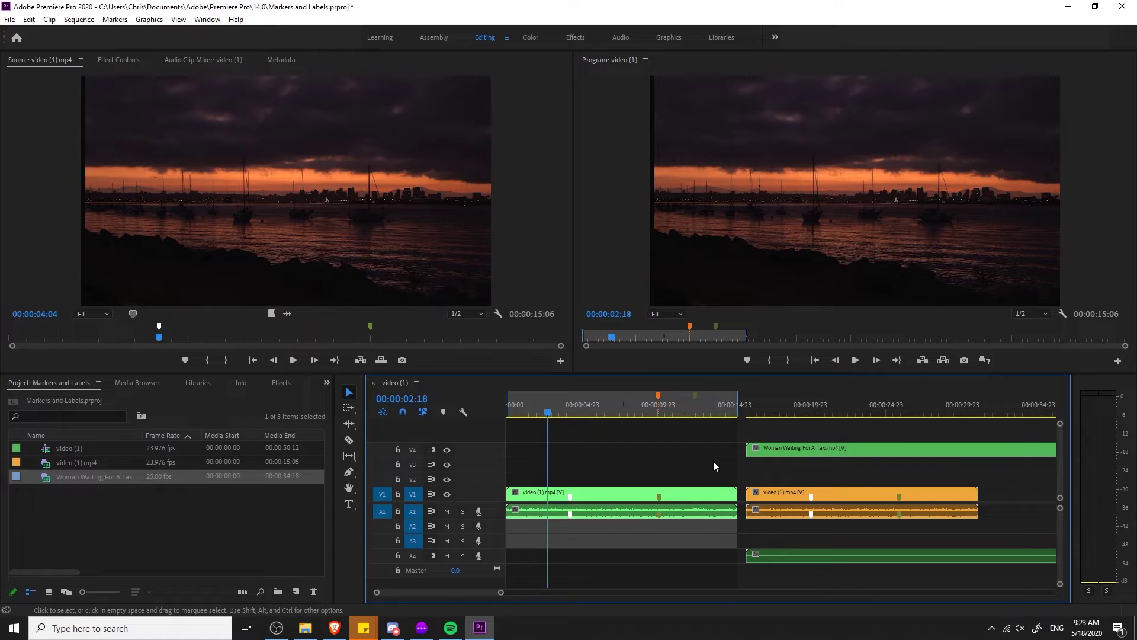
- Select every Forest-labelled clip with Select Label Group, zoom the timeline out, then deselect
right_click(708, 492)
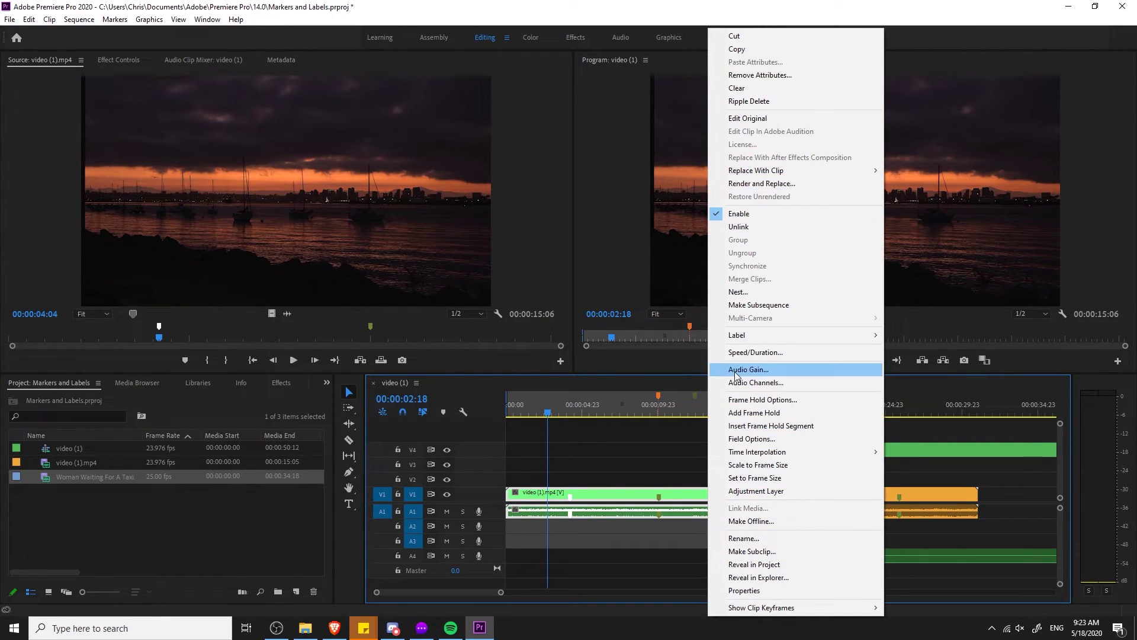
mouse_move(808, 338)
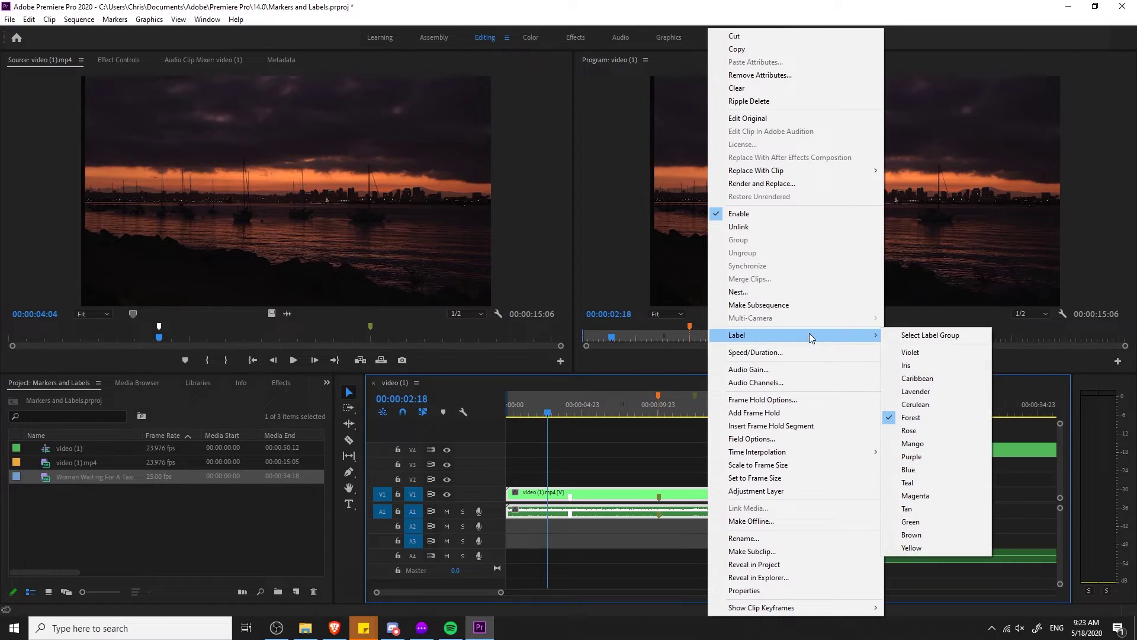
click(905, 336)
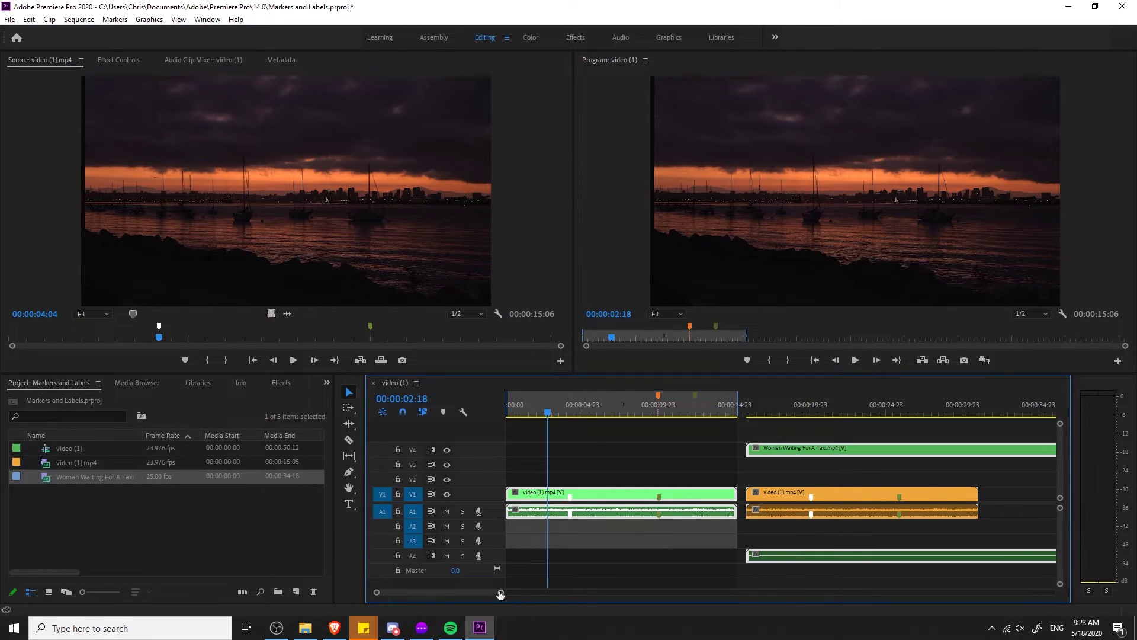
drag(501, 594, 566, 592)
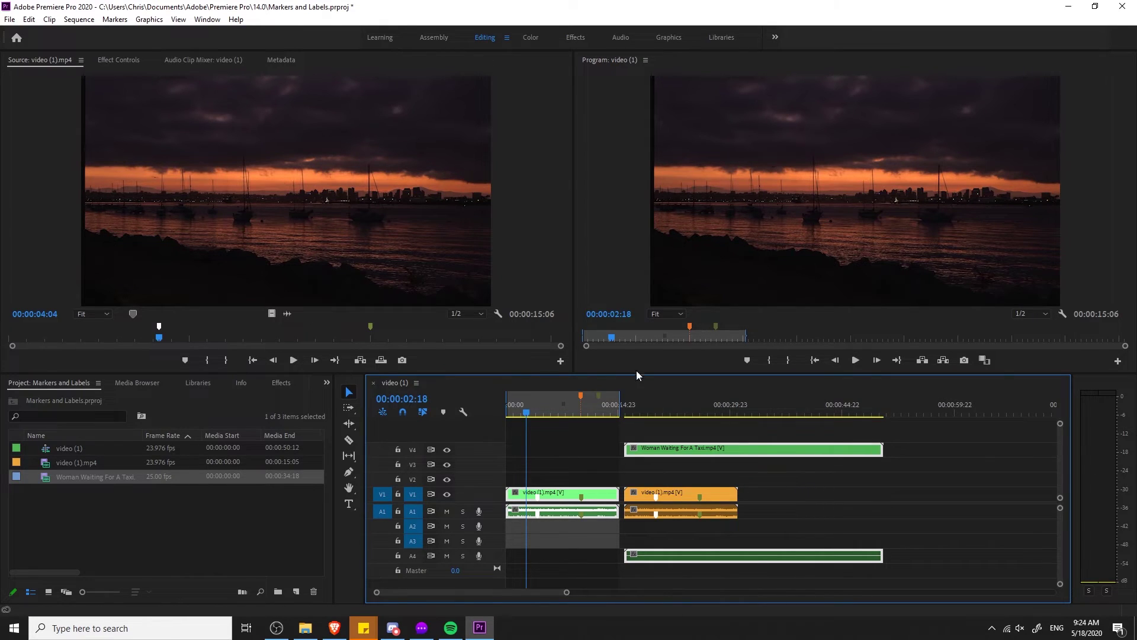
click(762, 491)
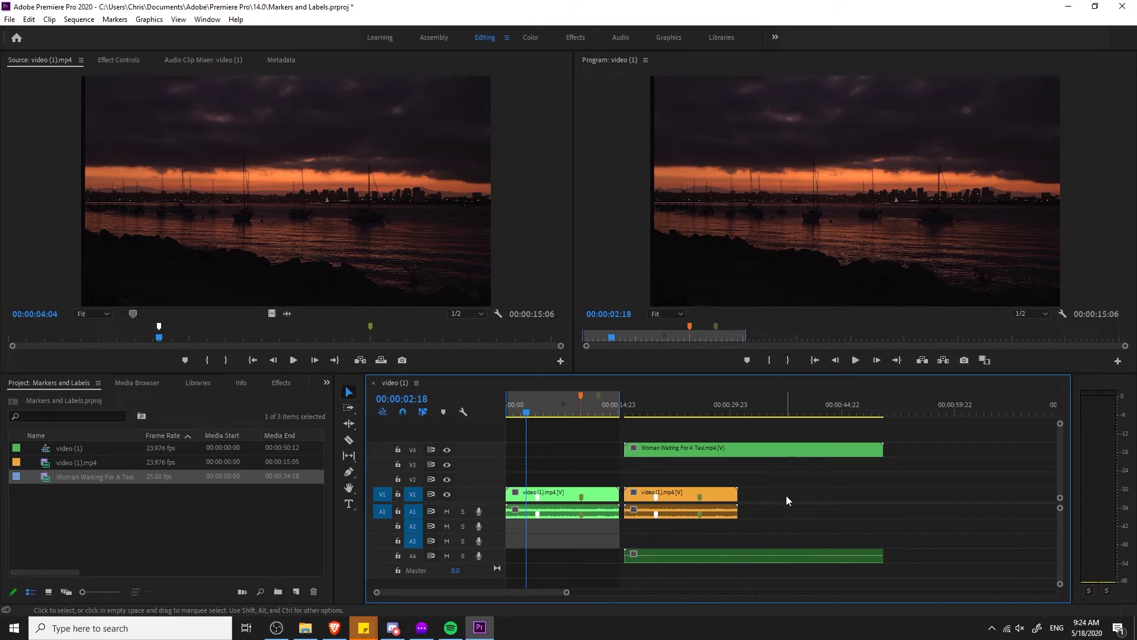
- Start the playhead near 00:00:05:19 and step through markers via Go to Next Marker to 00:00:20:00
click(549, 409)
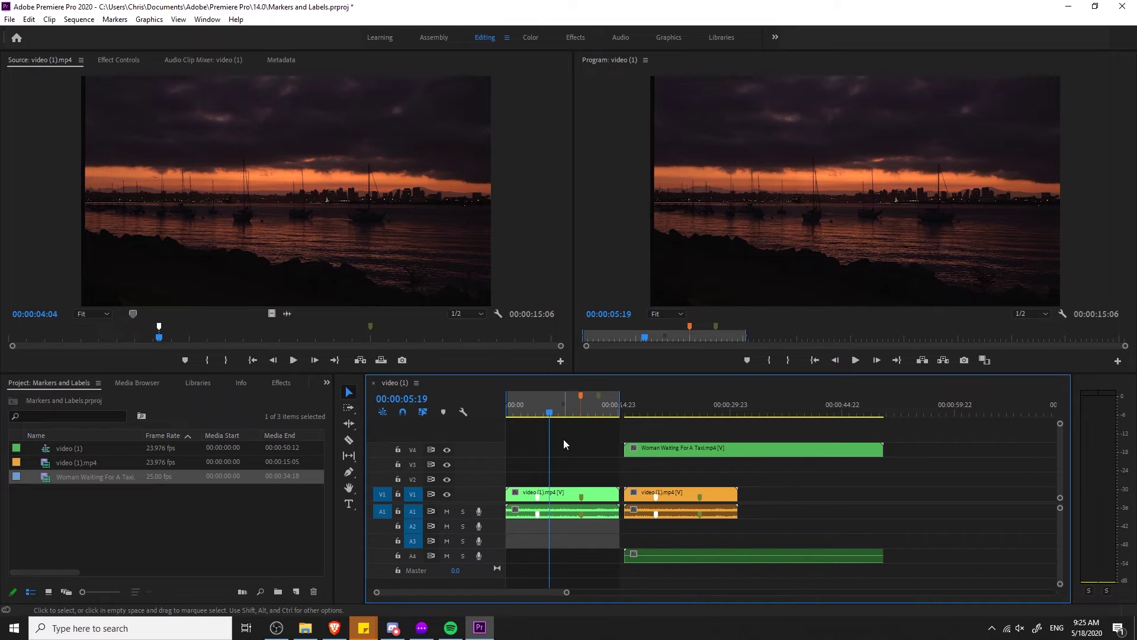
right_click(550, 412)
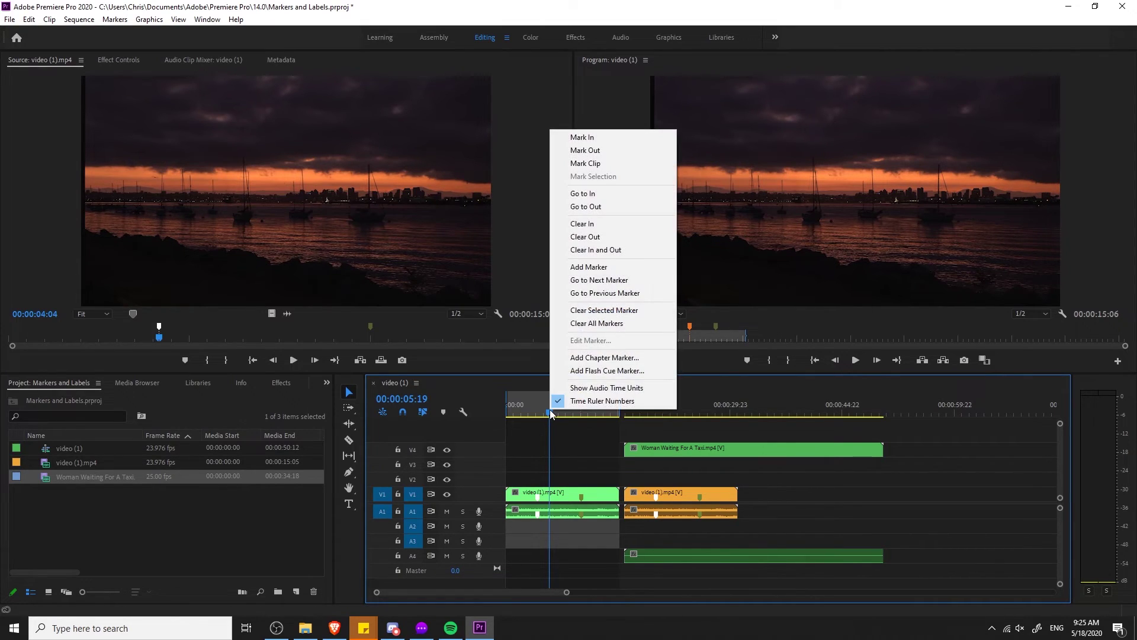
click(607, 281)
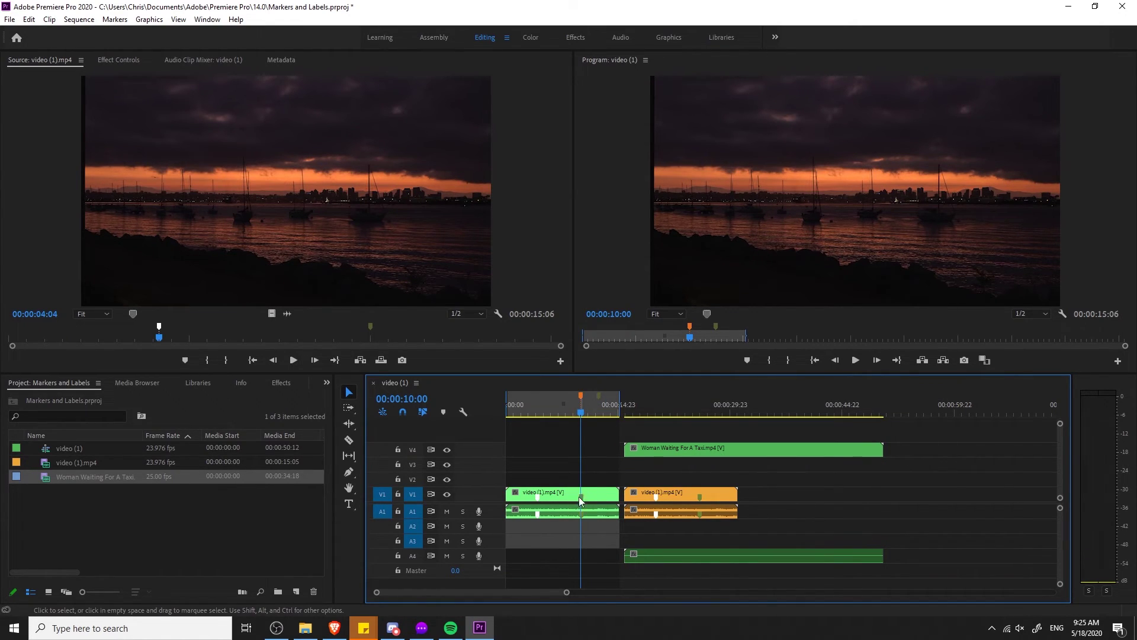
right_click(612, 416)
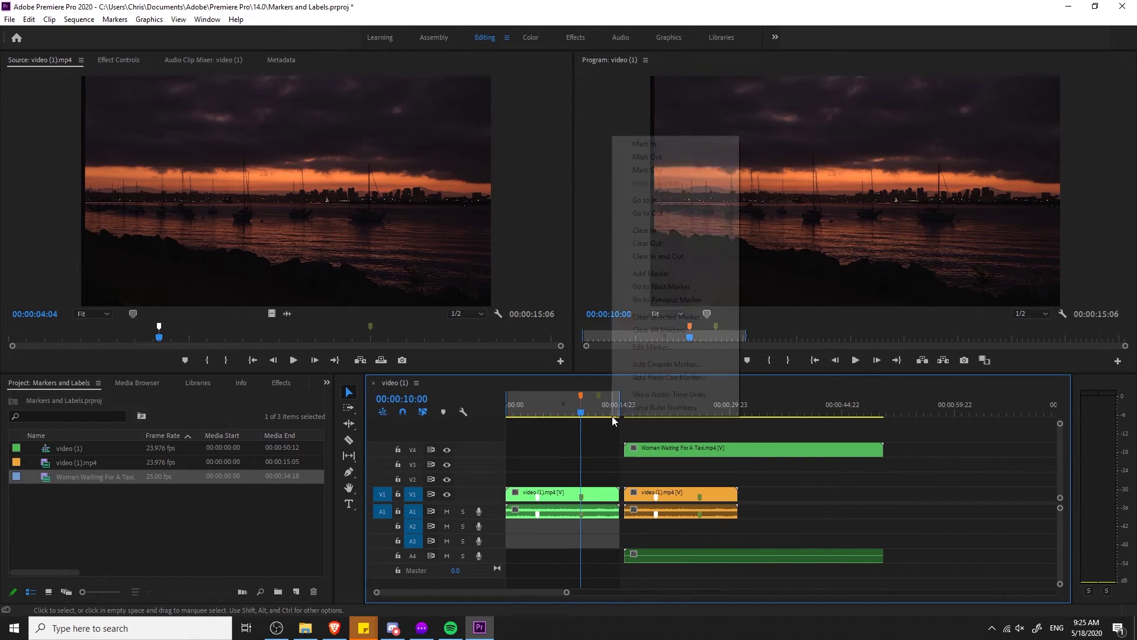
click(675, 287)
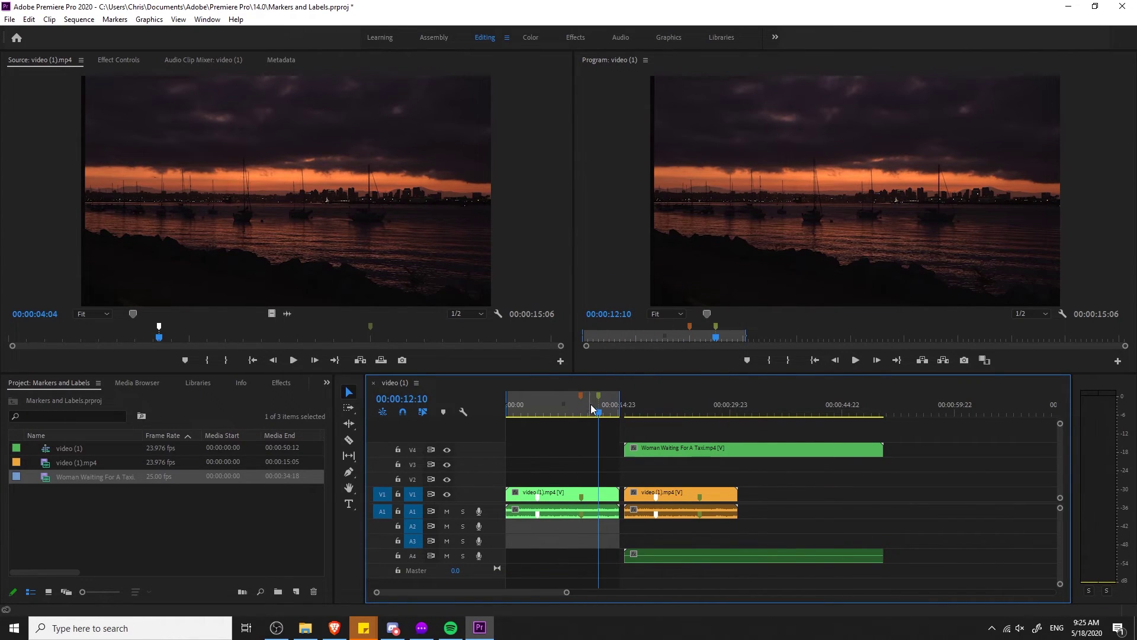
right_click(638, 404)
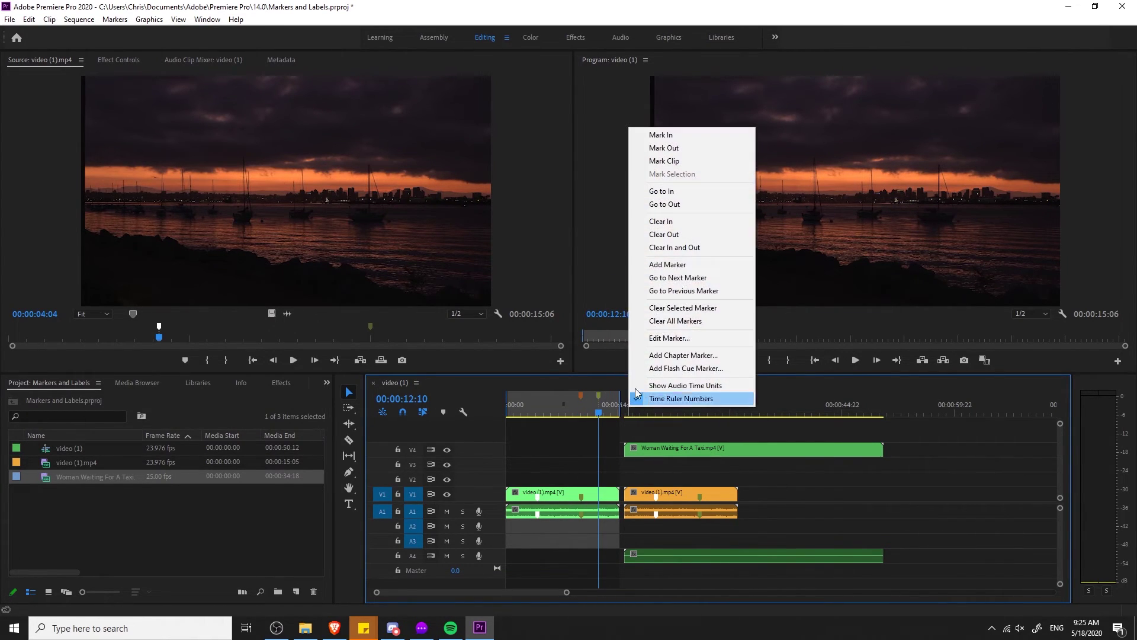
click(677, 279)
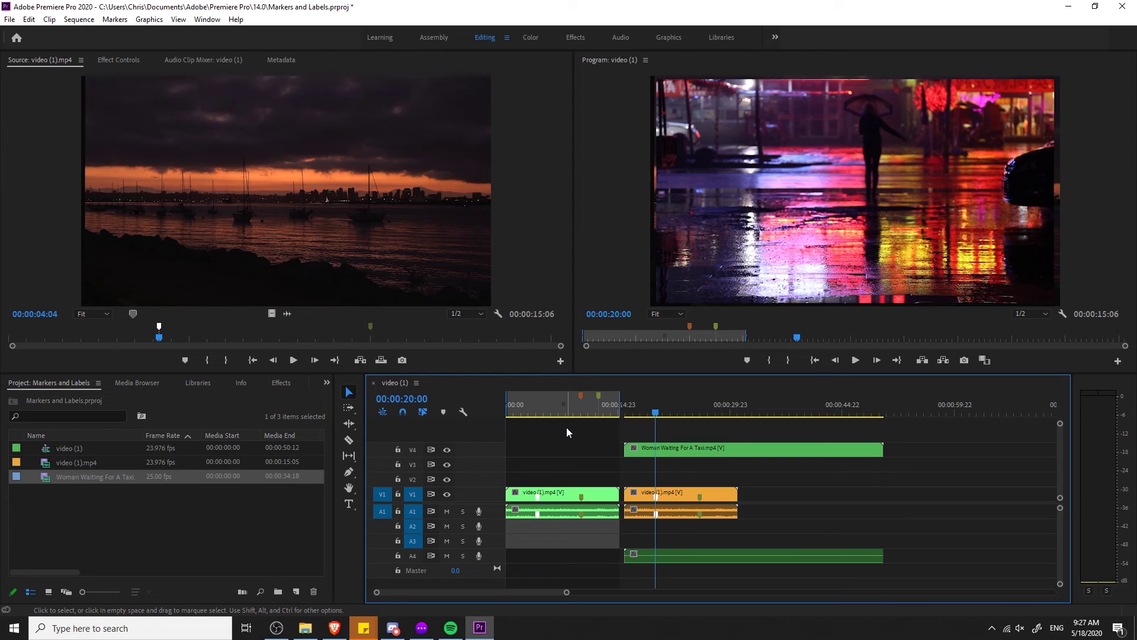
- Move the playhead back from 00:00:20:00 to 00:00:17:21 with the J key
key(j)
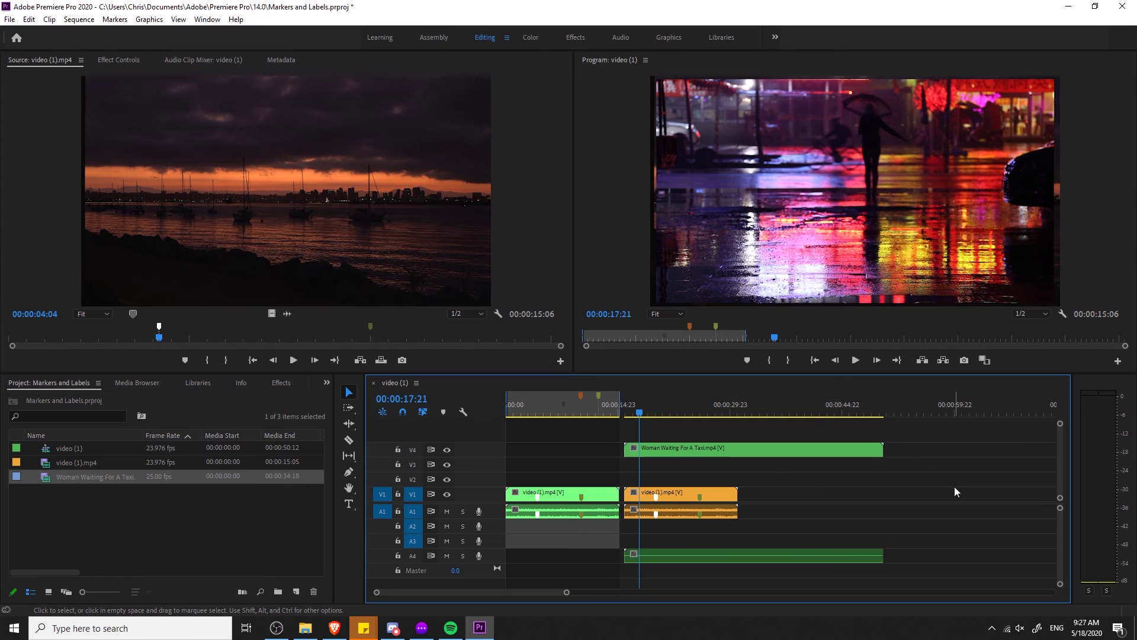